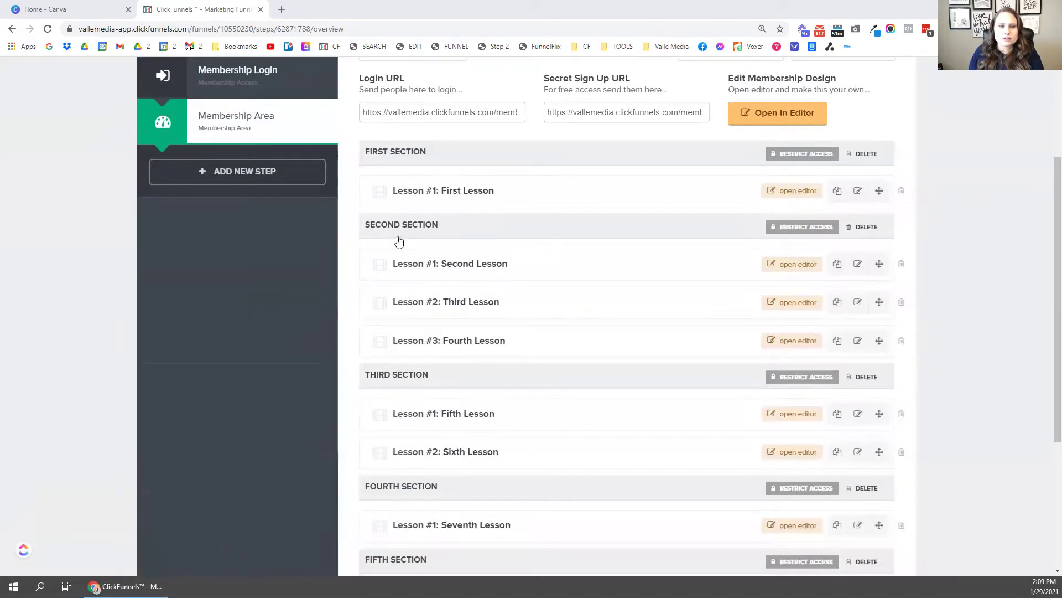
Review the lesson sections of the Membership Area and open its membership design in the editor
{"action": "scroll", "coordinate": [431, 199], "scroll_direction": "down", "scroll_amount": 3}
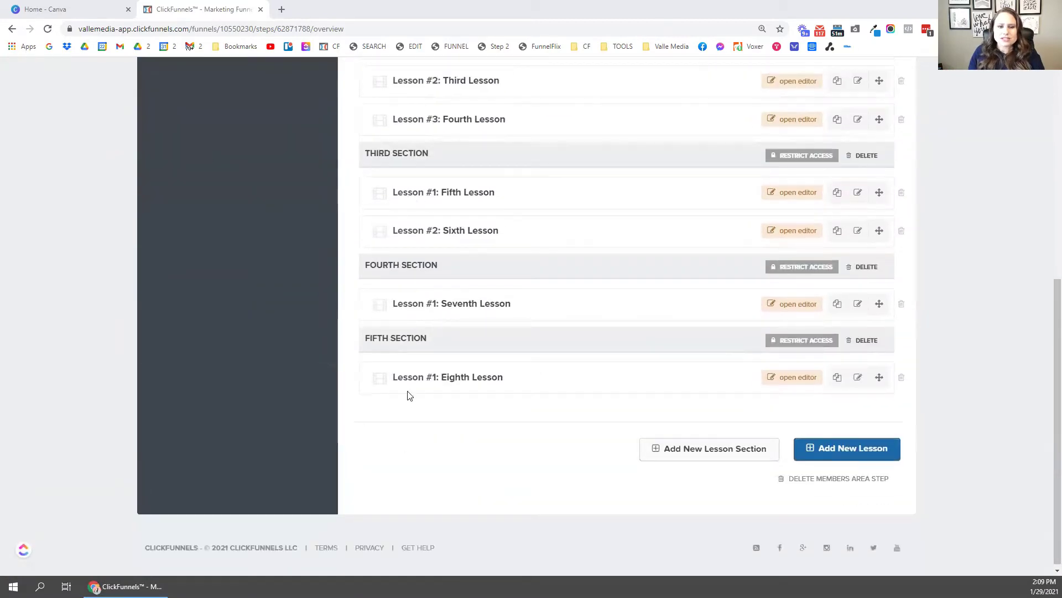
{"action": "scroll", "coordinate": [517, 354], "scroll_direction": "up", "scroll_amount": 6}
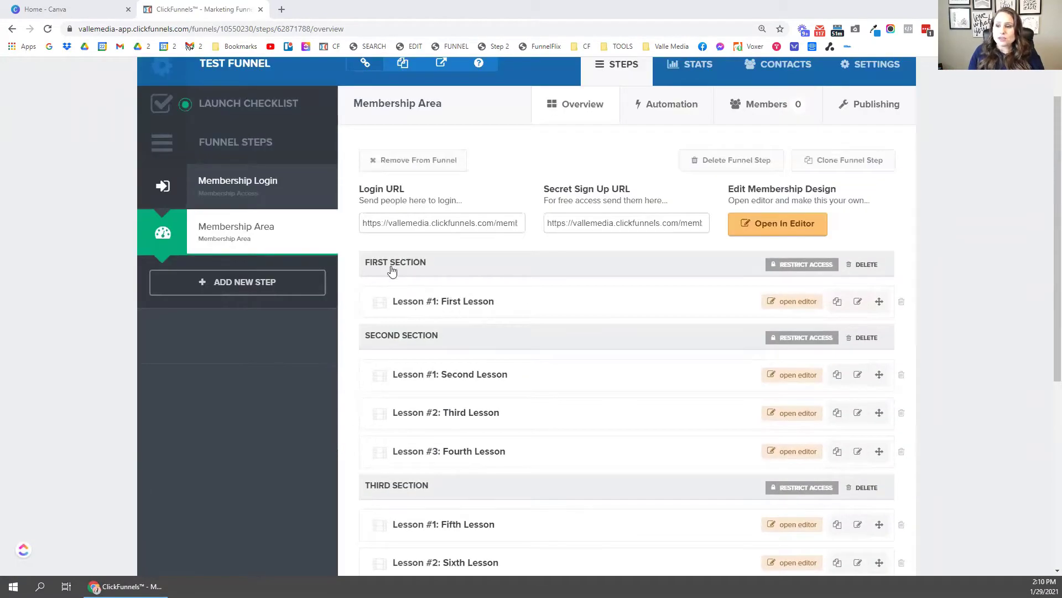
{"action": "left_click", "coordinate": [785, 232]}
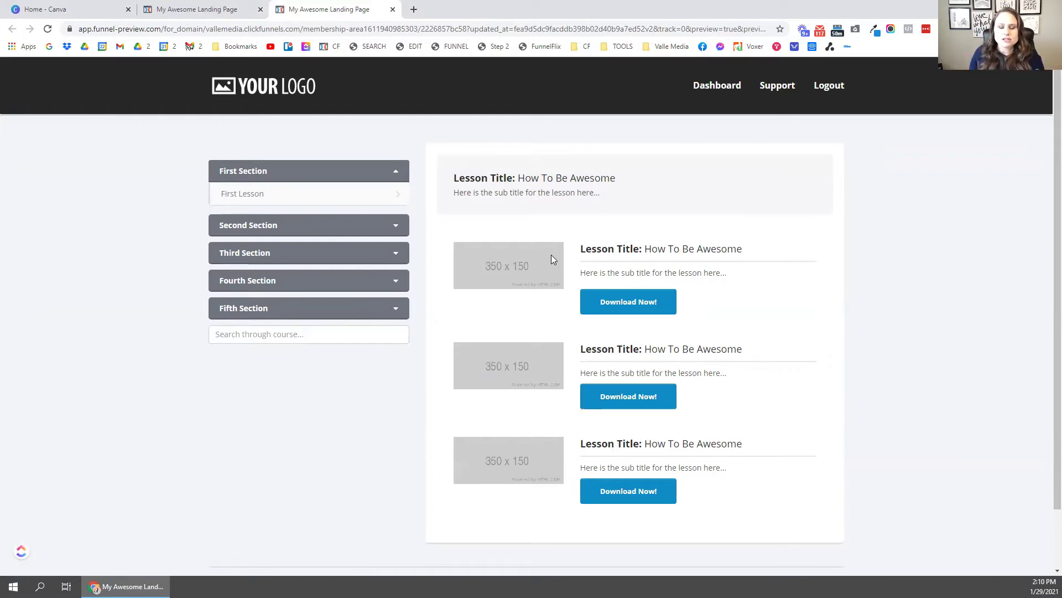
Try expanding and collapsing Second Section and collapse First Section in the membership page preview
{"action": "left_click", "coordinate": [235, 225]}
{"action": "left_click", "coordinate": [239, 223]}
{"action": "left_click", "coordinate": [222, 175]}
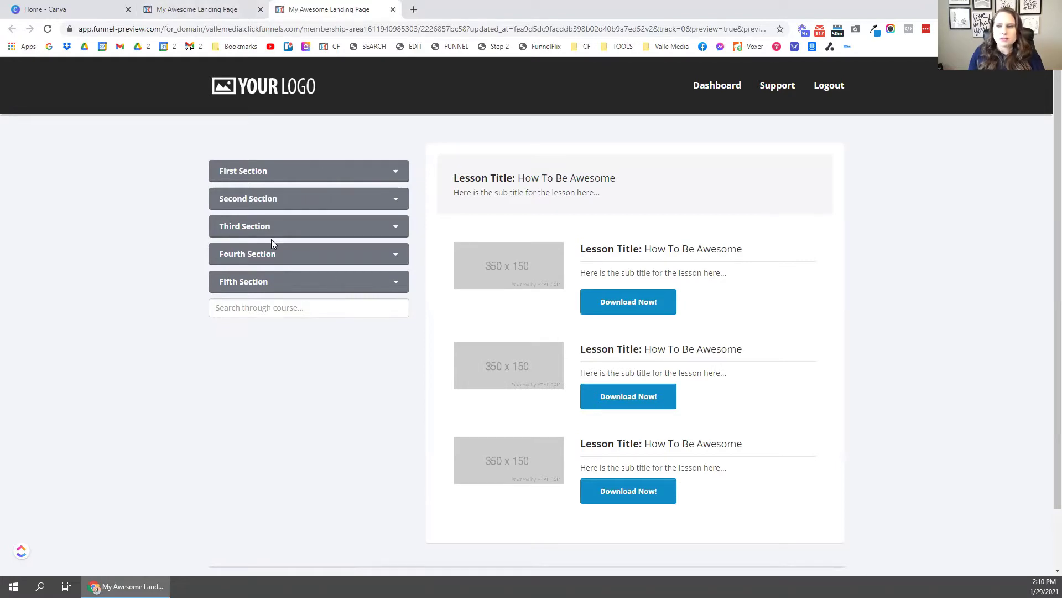
Set the membership navigation's background color to #188bd9, copying the hex code from the Eye Dropper extension's selected color
{"action": "left_click", "coordinate": [195, 8]}
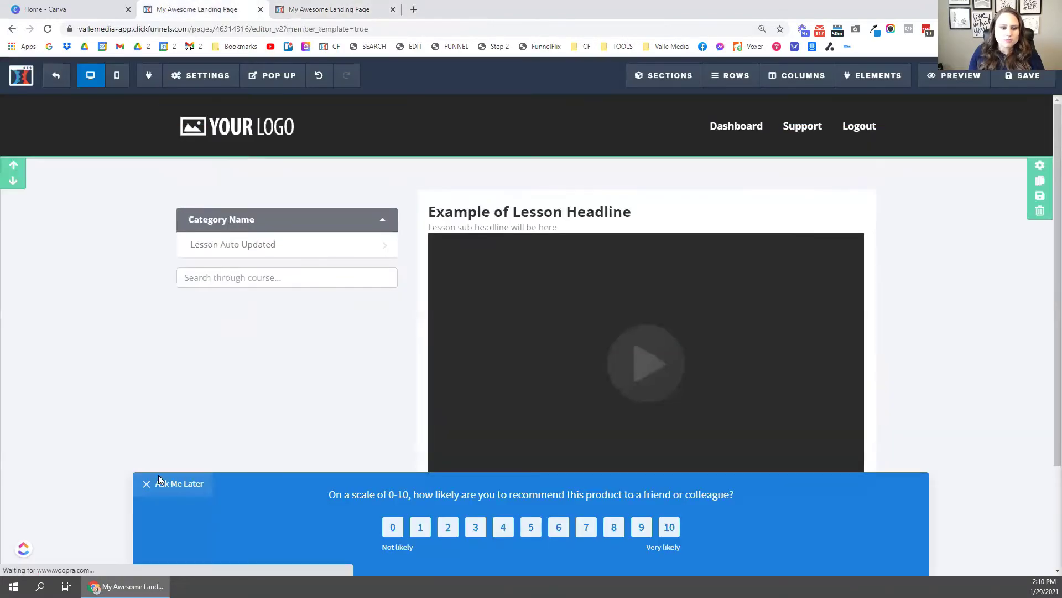
{"action": "left_click", "coordinate": [286, 233]}
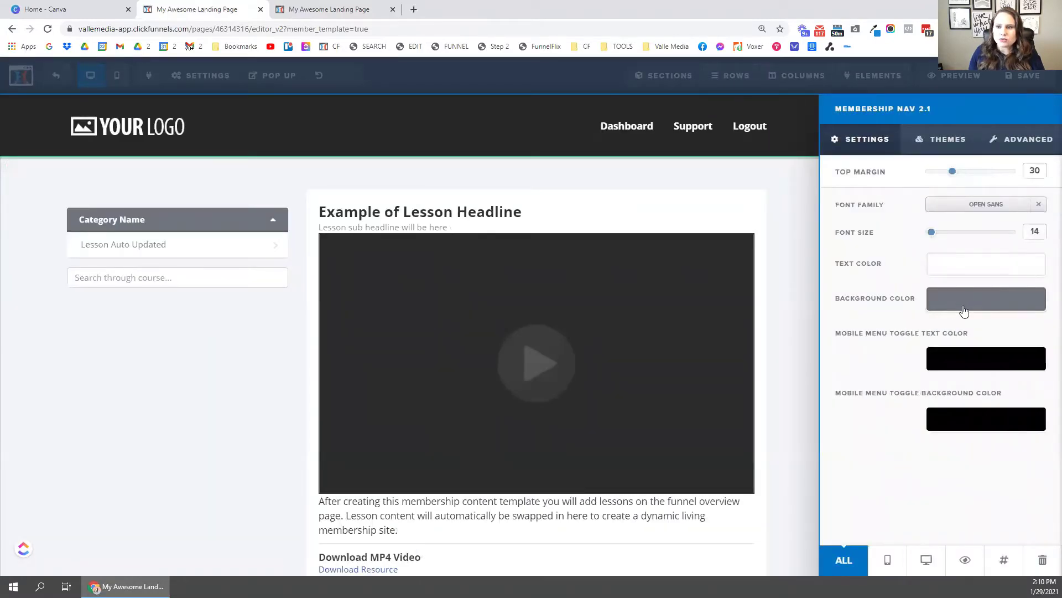
{"action": "left_click", "coordinate": [874, 29]}
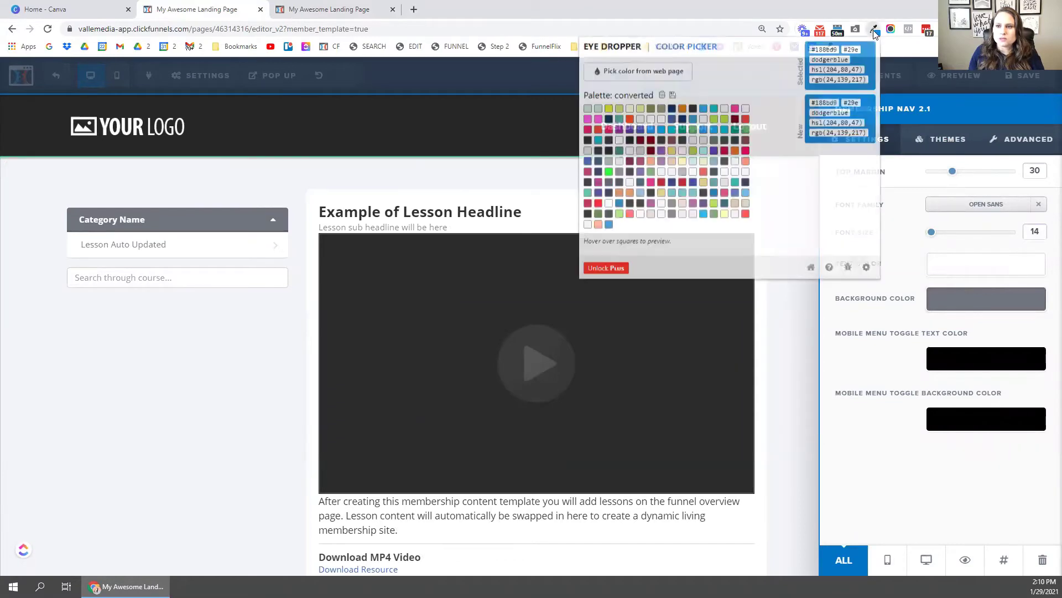
{"action": "left_click_drag", "start_coordinate": [841, 49], "coordinate": [811, 50]}
{"action": "key", "text": "ctrl+c"}
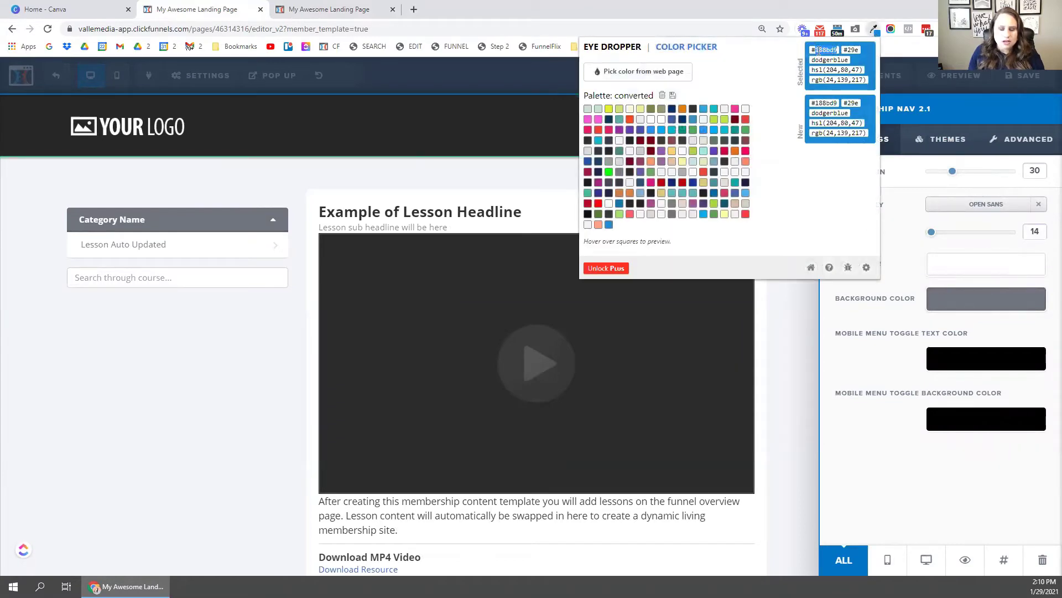
{"action": "left_click", "coordinate": [874, 31]}
{"action": "left_click", "coordinate": [947, 300]}
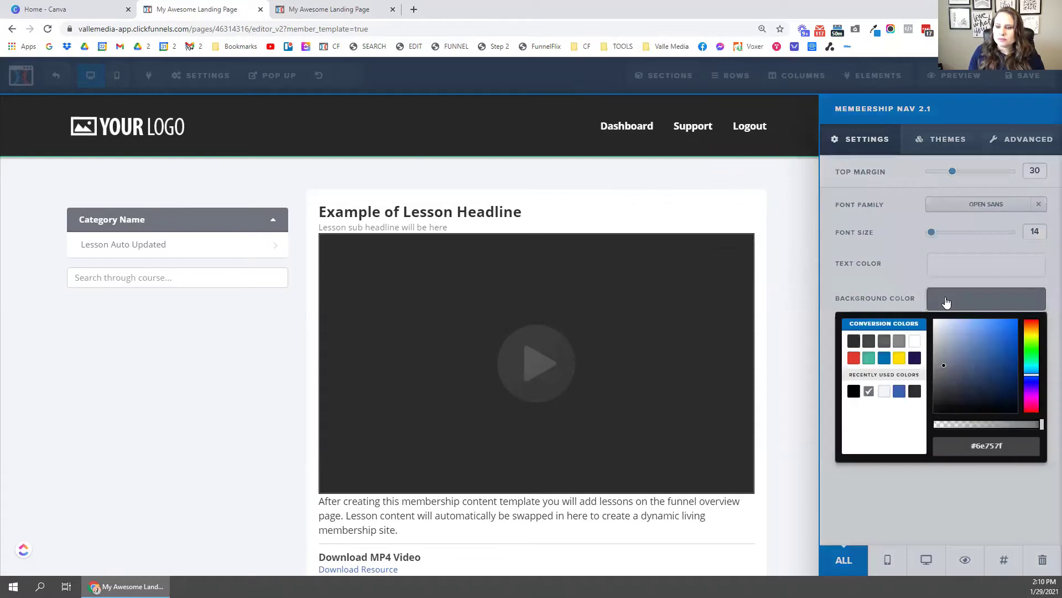
{"action": "left_click", "coordinate": [1012, 445]}
{"action": "key", "text": "ctrl+v"}
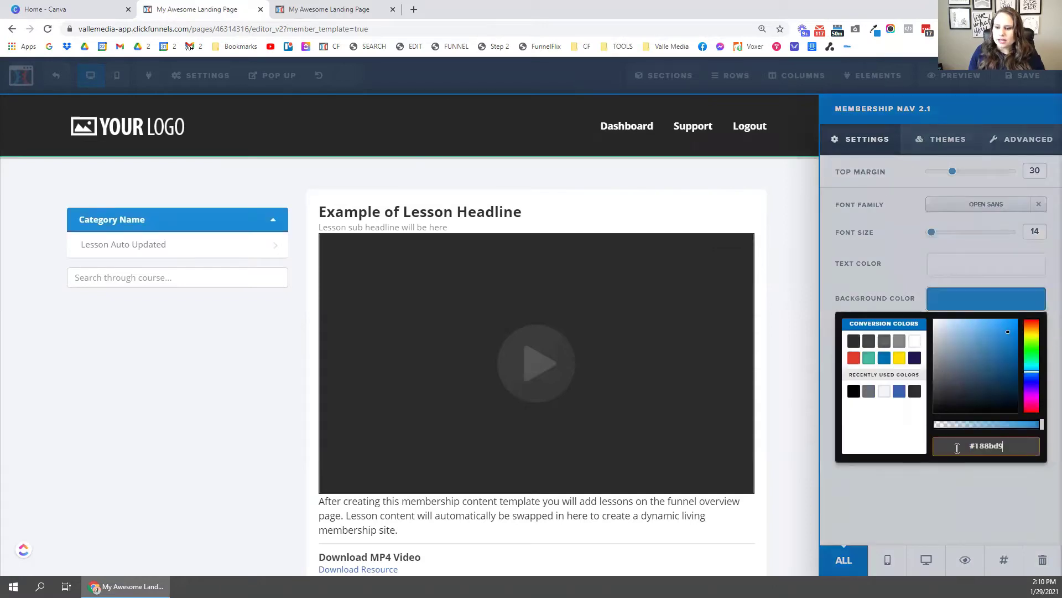
Save the membership page and reload its preview to check the section menu colors
{"action": "left_click", "coordinate": [787, 254]}
{"action": "key", "text": "ctrl+s"}
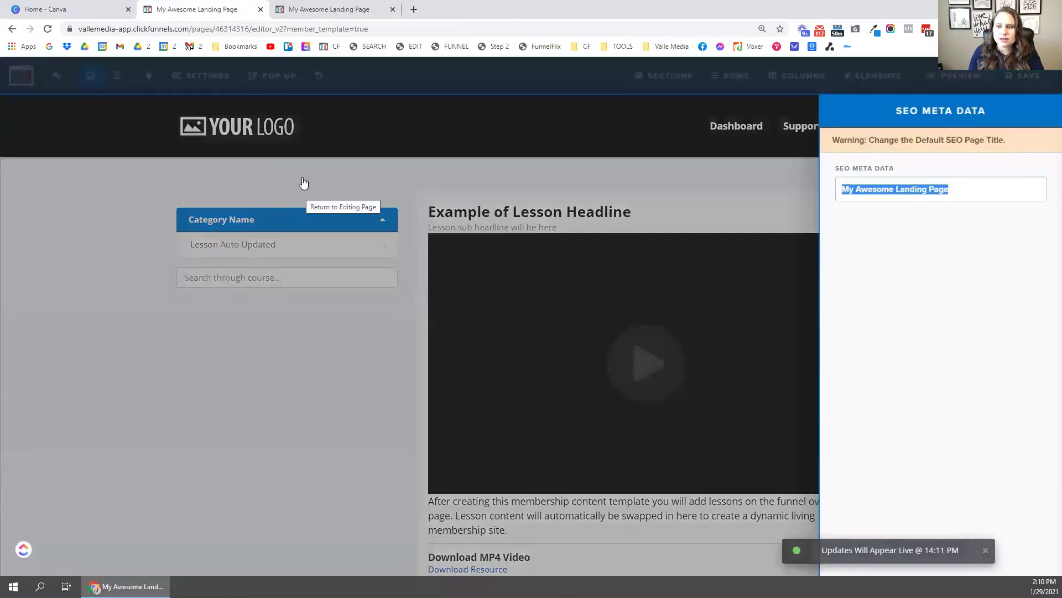
{"action": "left_click", "coordinate": [277, 10]}
{"action": "left_click", "coordinate": [48, 28]}
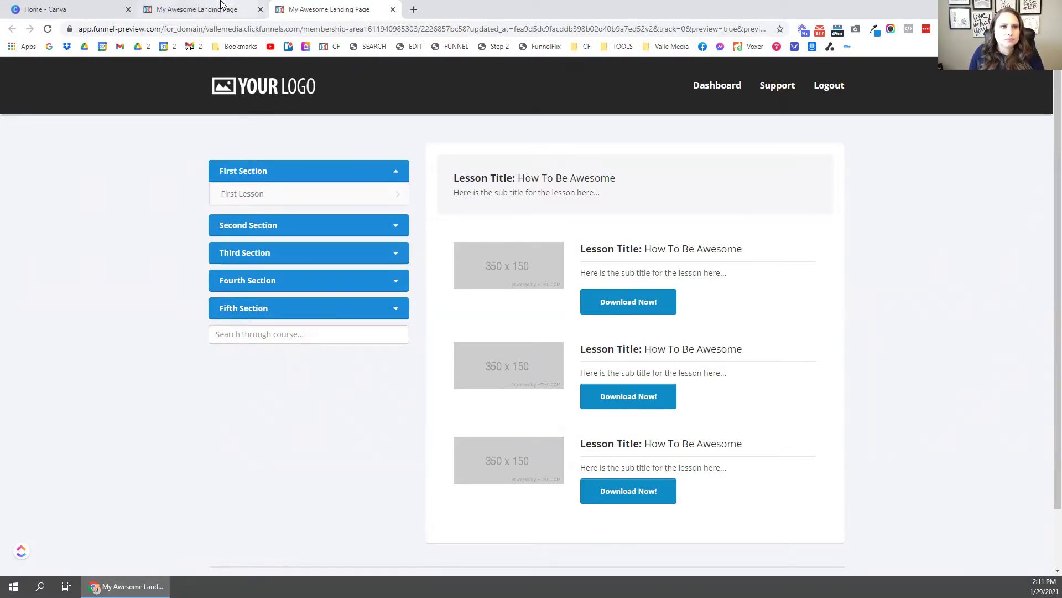
Add a custom CSS rule to the page for [data-target='.section3'] div.title with background-color: #ffa286
{"action": "left_click", "coordinate": [218, 5]}
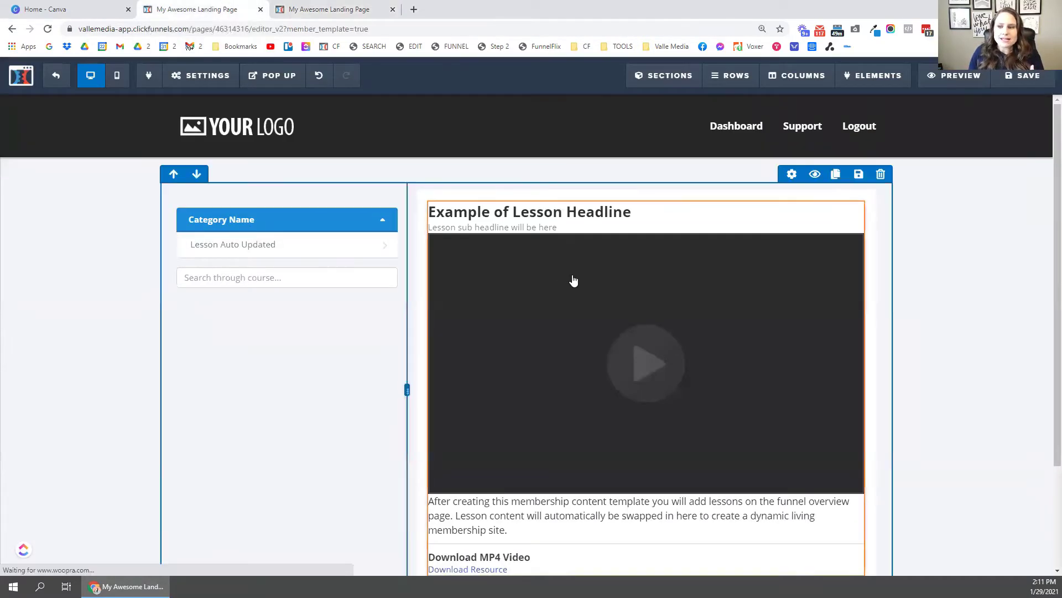
{"action": "left_click", "coordinate": [208, 76]}
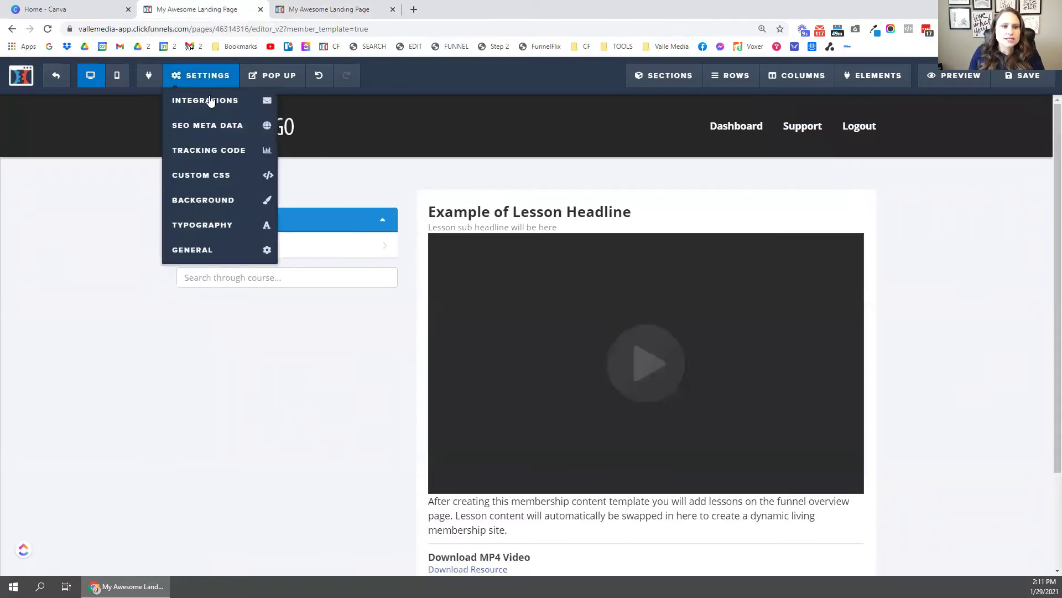
{"action": "left_click", "coordinate": [215, 180]}
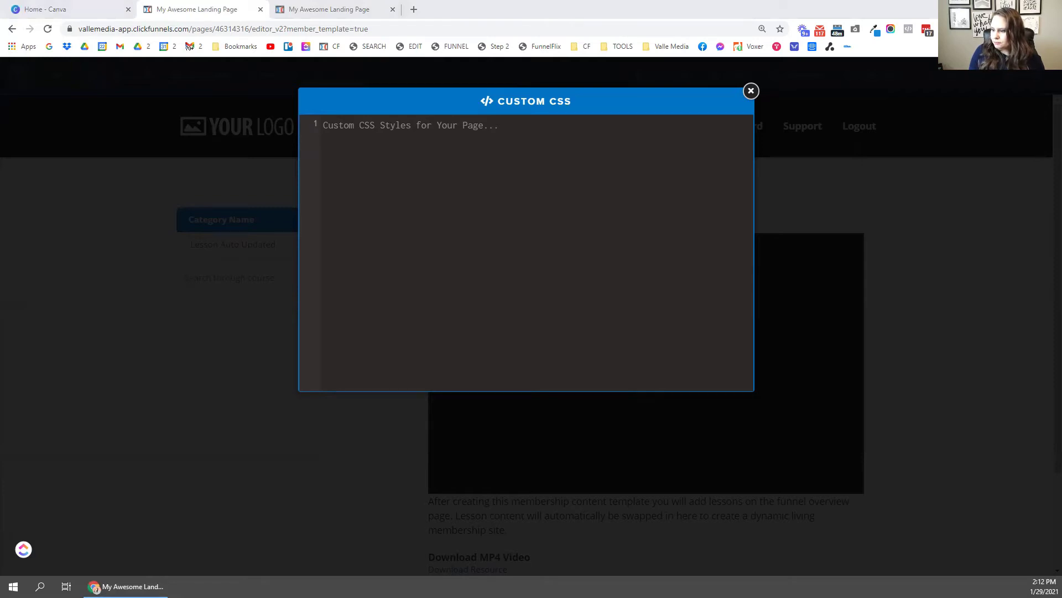
{"action": "left_click", "coordinate": [460, 189]}
{"action": "type", "text": "[data-target='.section3'] div.title { background-color: #ffa286; }"}
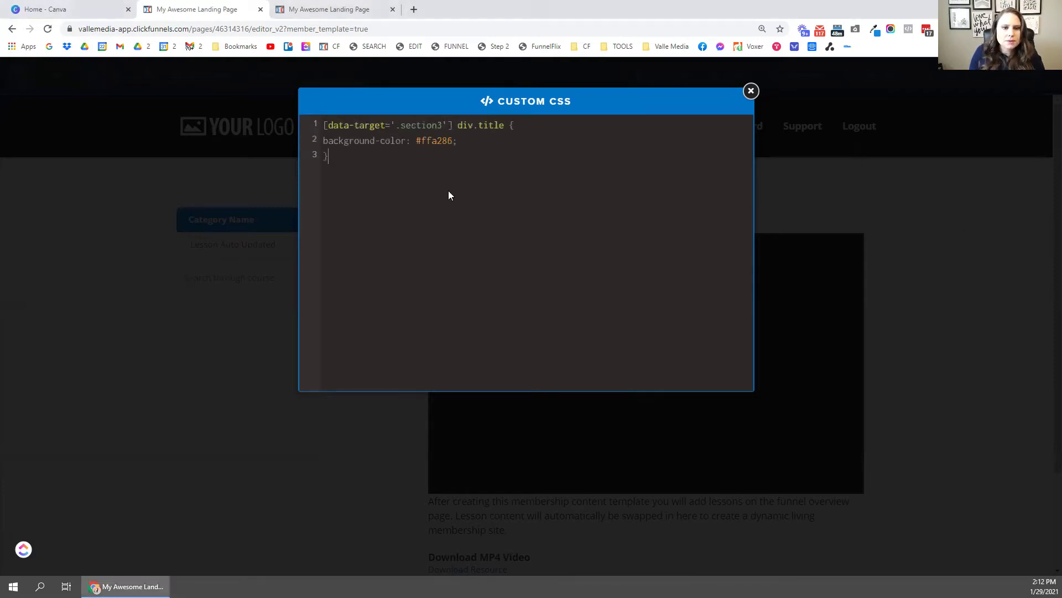
{"action": "left_click_drag", "start_coordinate": [324, 125], "coordinate": [506, 125]}
{"action": "left_click", "coordinate": [365, 141]}
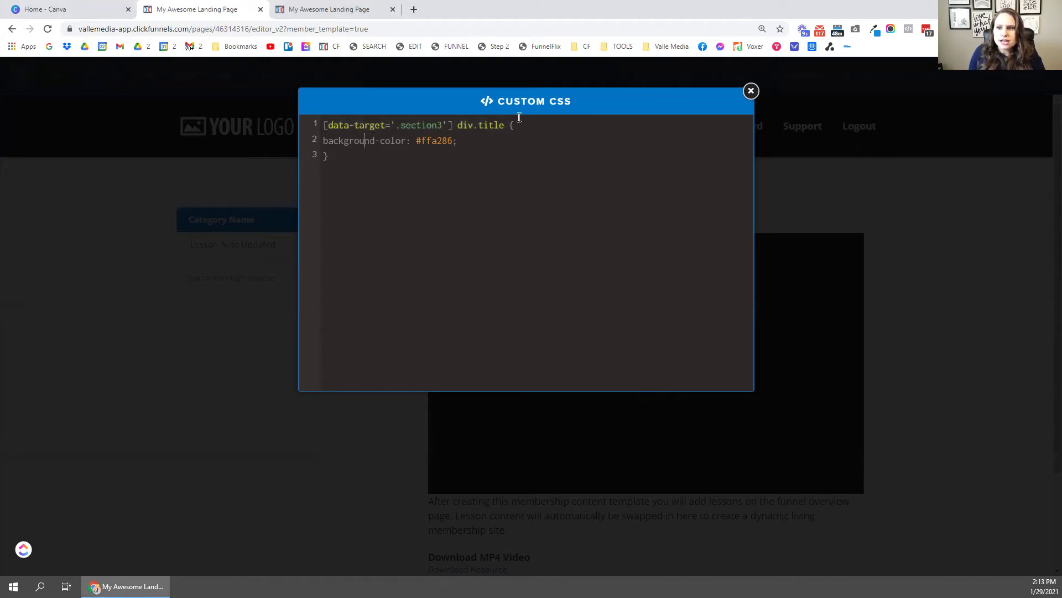
Copy the light salmon hex code from the Eye Dropper palette, use it as the CSS rule's background color #ffa286, and close the code
{"action": "left_click", "coordinate": [875, 31]}
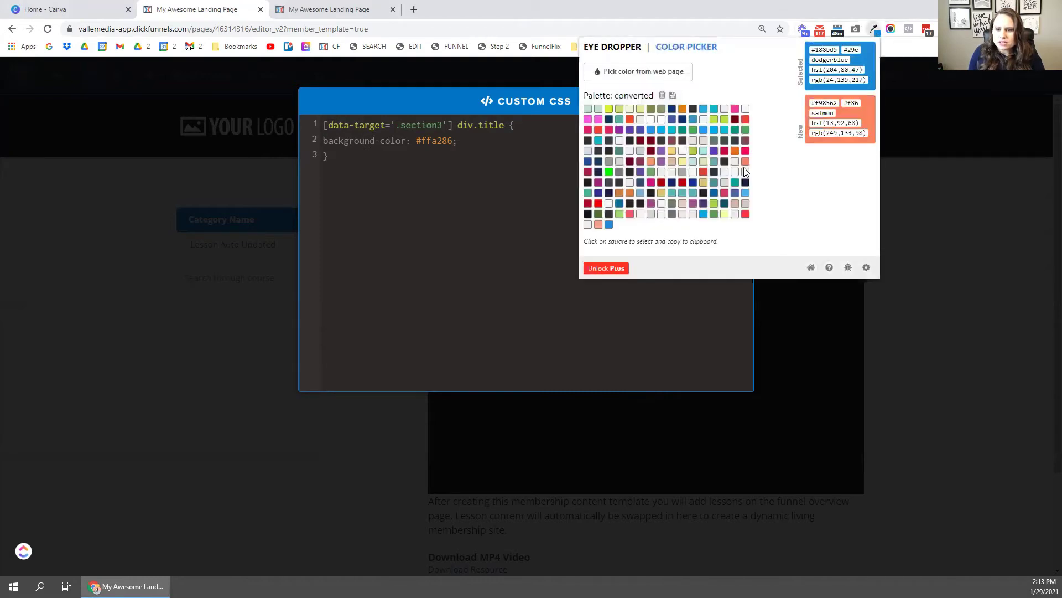
{"action": "left_click", "coordinate": [598, 224]}
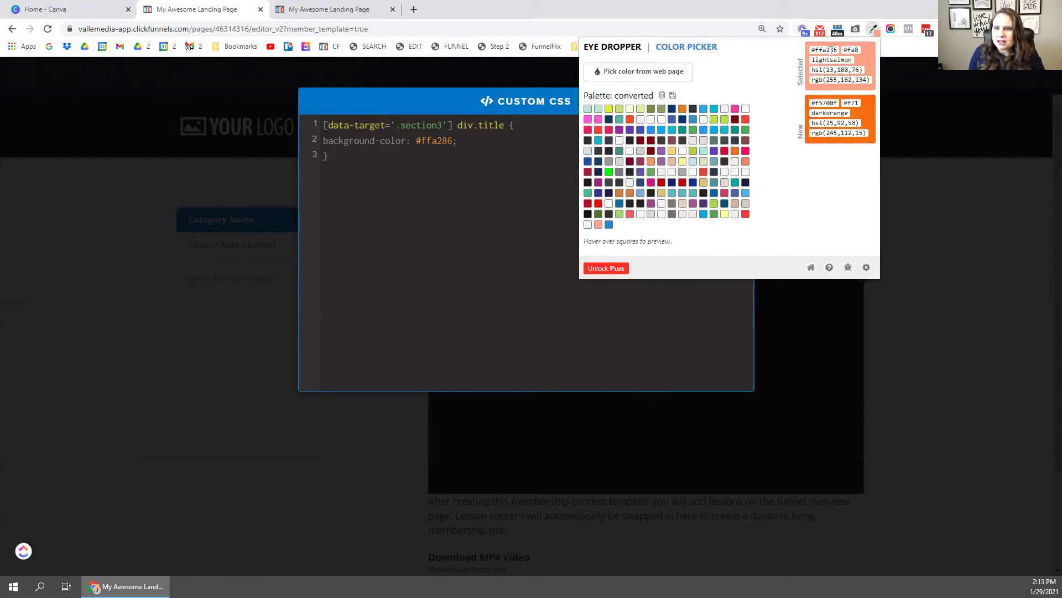
{"action": "left_click_drag", "start_coordinate": [837, 49], "coordinate": [808, 50]}
{"action": "key", "text": "ctrl+c"}
{"action": "left_click", "coordinate": [464, 167]}
{"action": "left_click_drag", "start_coordinate": [416, 142], "coordinate": [454, 141]}
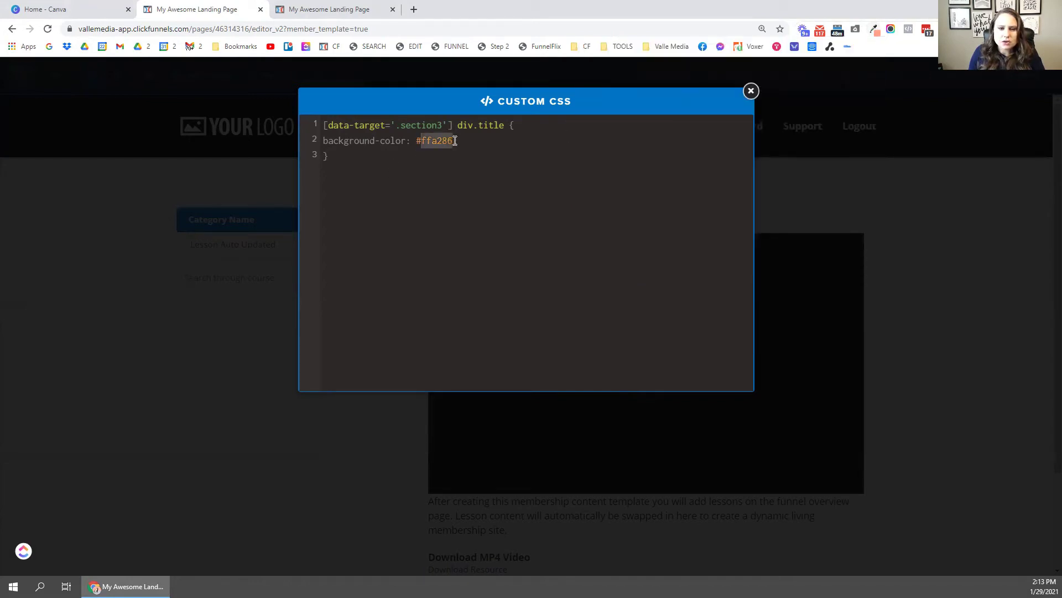
{"action": "key", "text": "ctrl+v"}
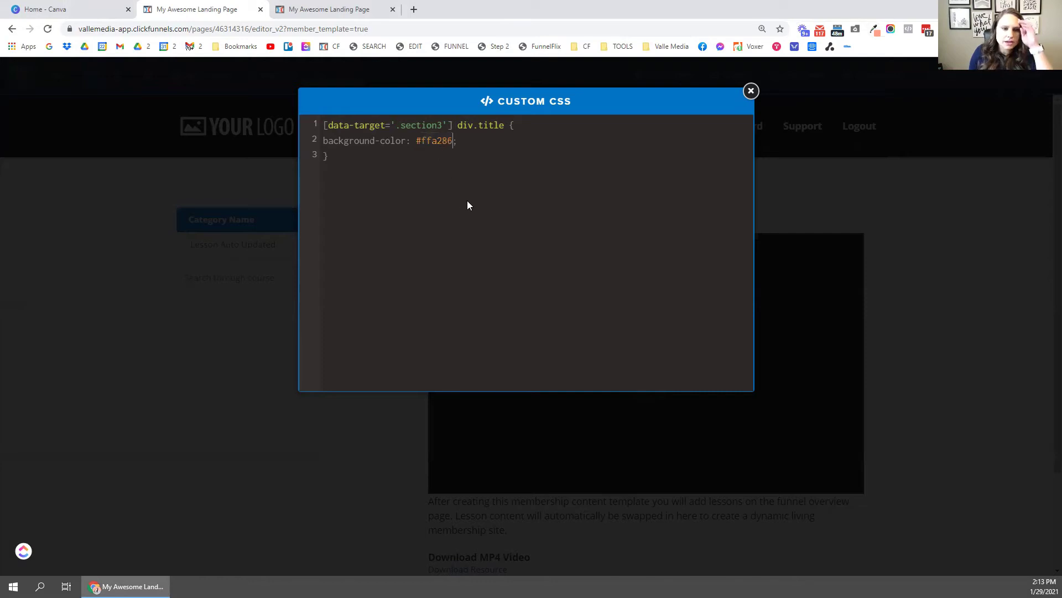
{"action": "left_click", "coordinate": [371, 165]}
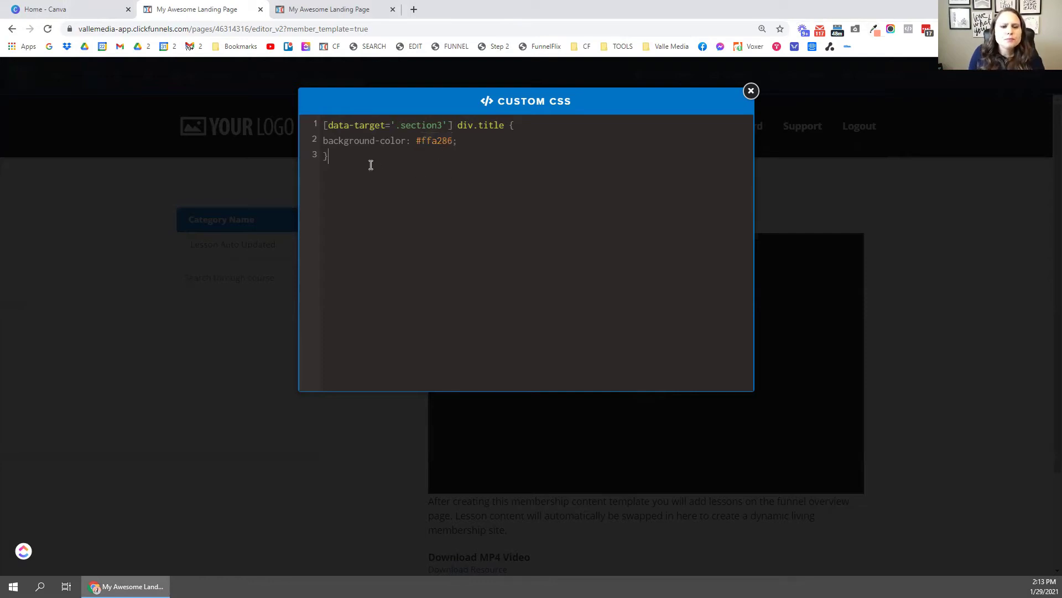
{"action": "left_click", "coordinate": [751, 91]}
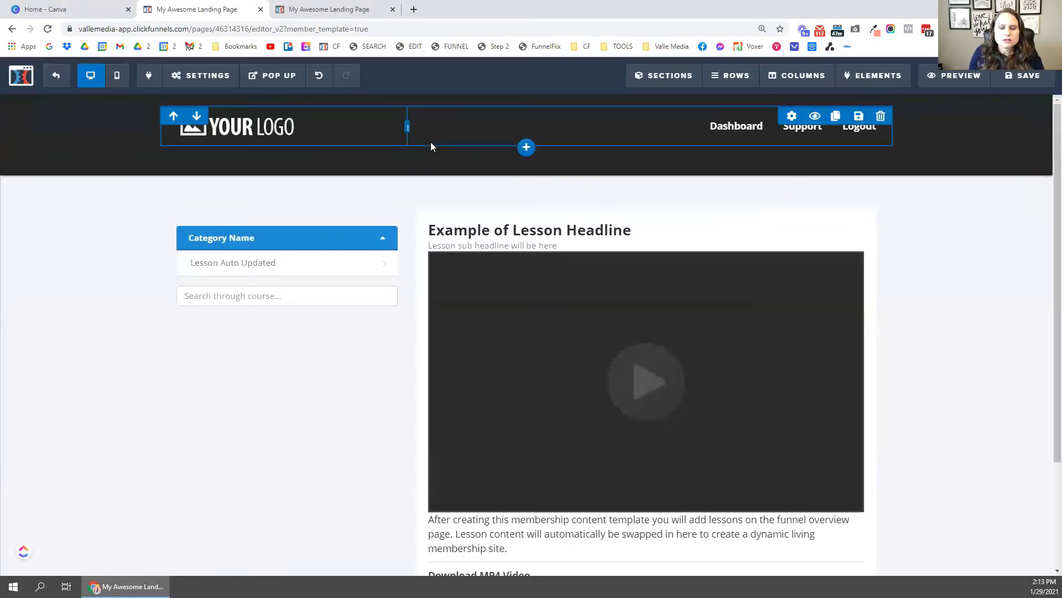
Recheck the custom CSS rule, save the page and open its preview
{"action": "mouse_move", "coordinate": [213, 75]}
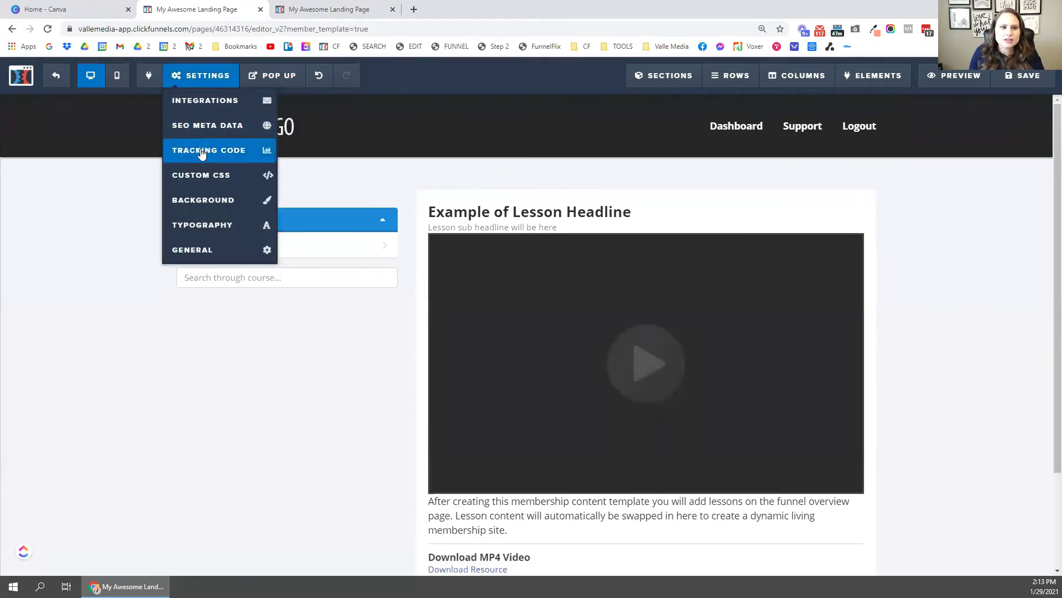
{"action": "left_click", "coordinate": [199, 175]}
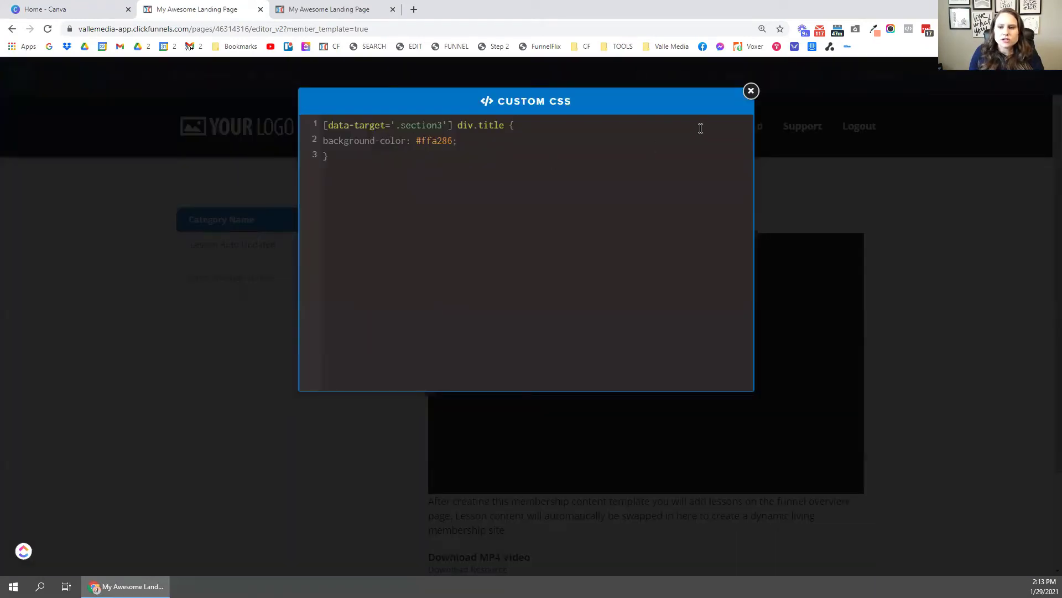
{"action": "left_click", "coordinate": [751, 90]}
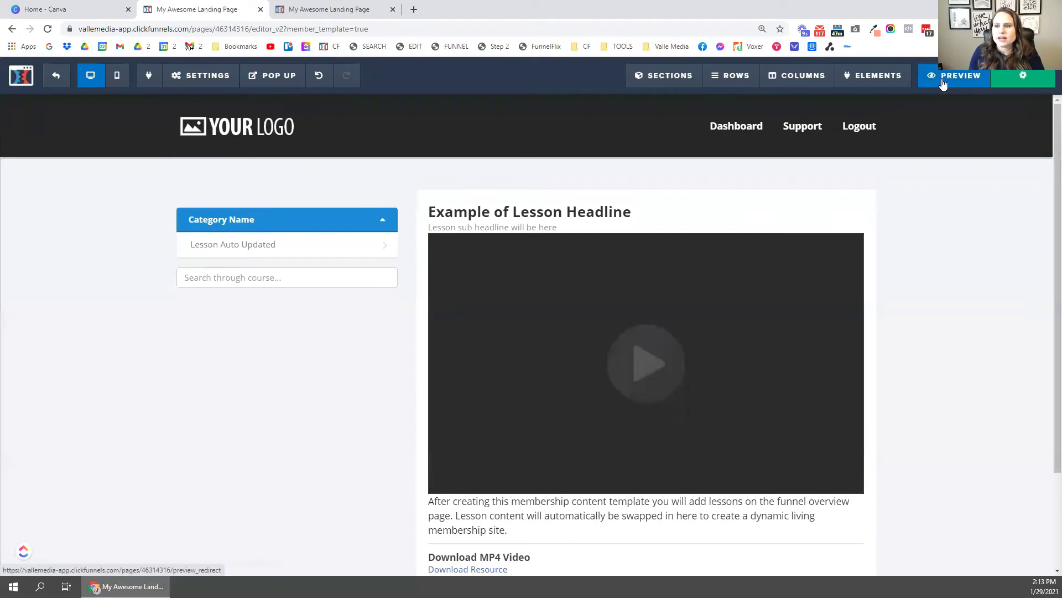
{"action": "left_click", "coordinate": [944, 83]}
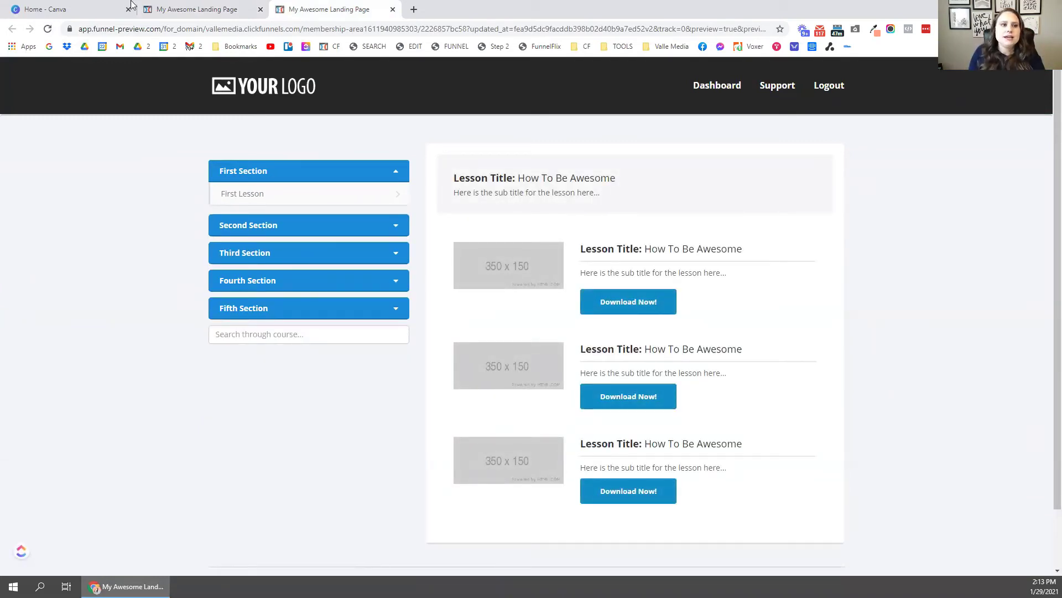
Add !important after #ffa286 in the page's custom CSS rule and close the code
{"action": "left_click", "coordinate": [178, 10]}
{"action": "left_click", "coordinate": [91, 226]}
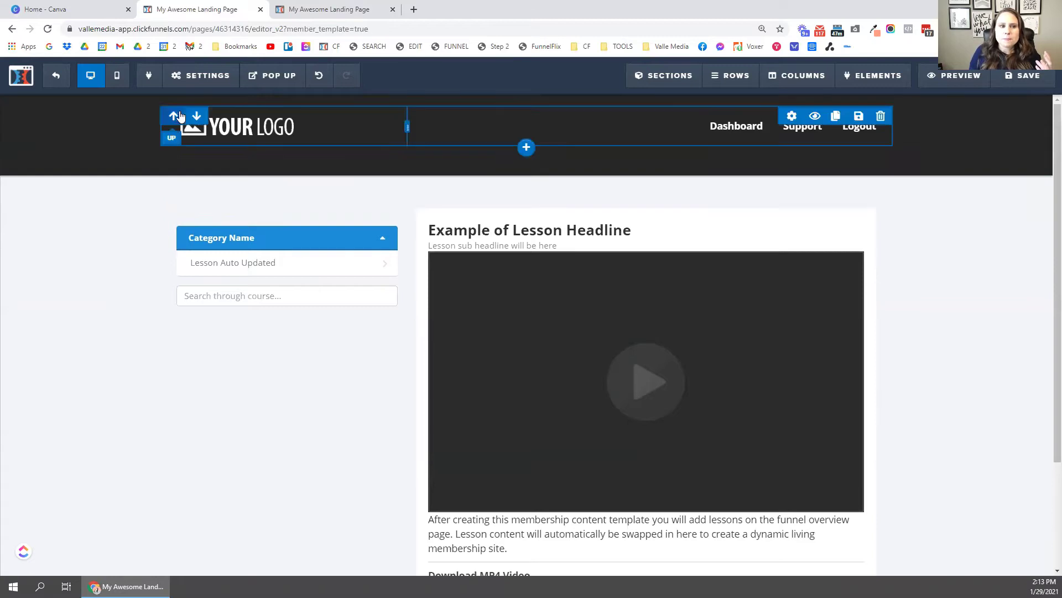
{"action": "left_click", "coordinate": [188, 78]}
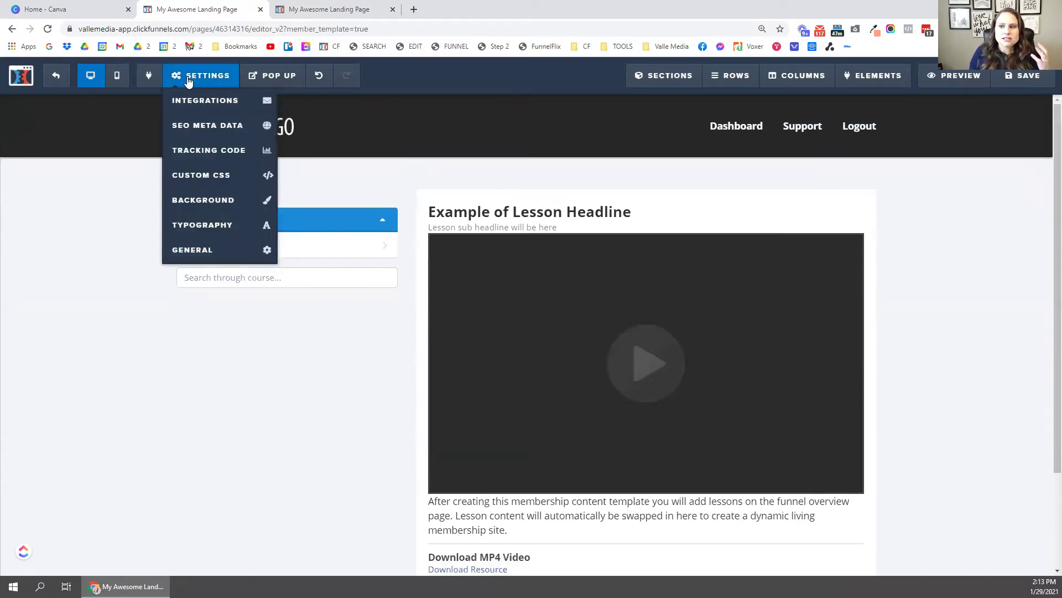
{"action": "left_click", "coordinate": [208, 175]}
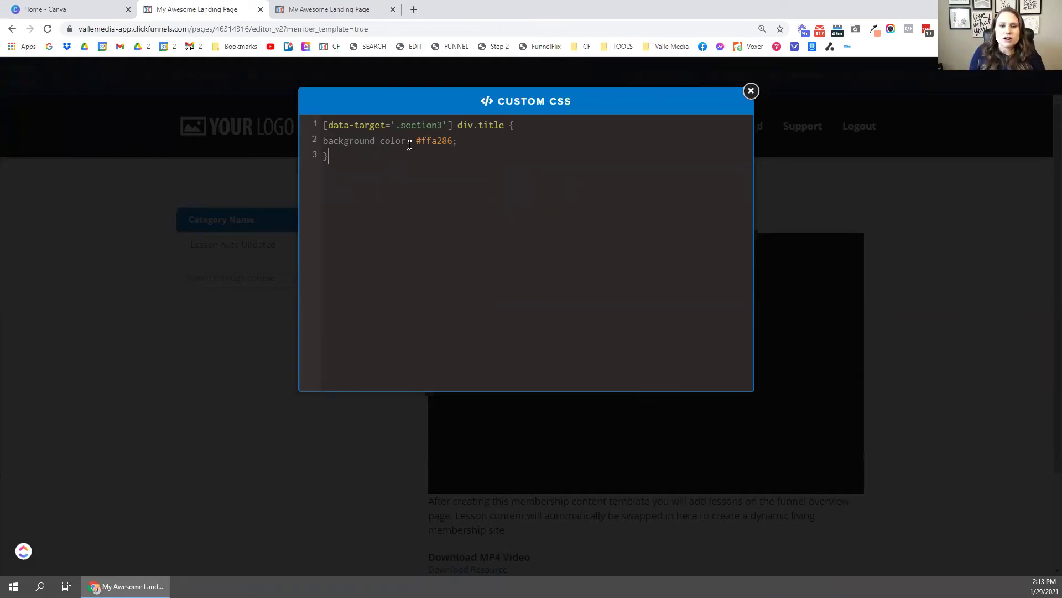
{"action": "left_click", "coordinate": [453, 142]}
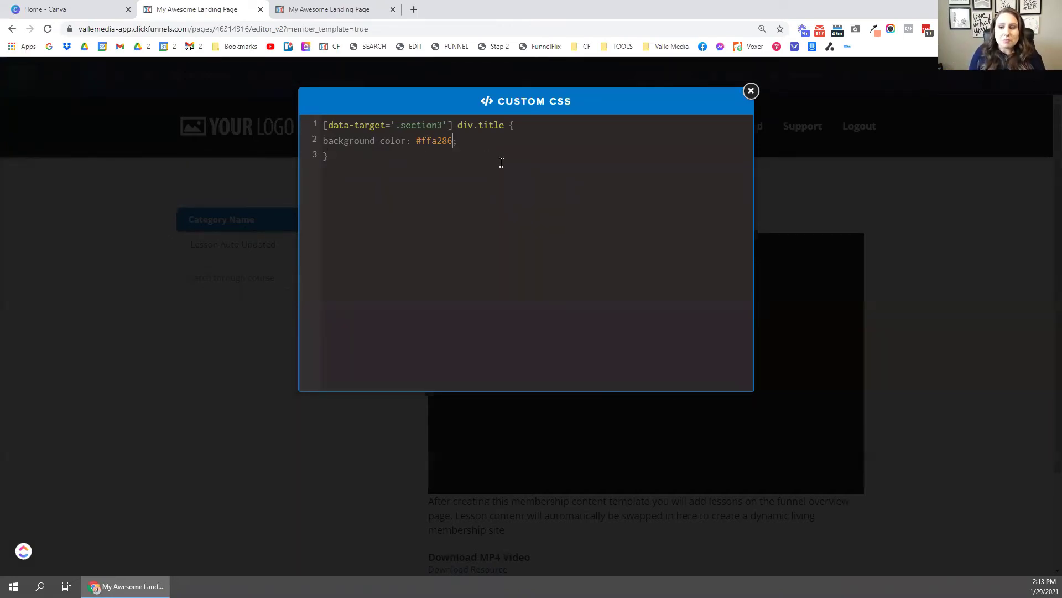
{"action": "type", "text": "!important"}
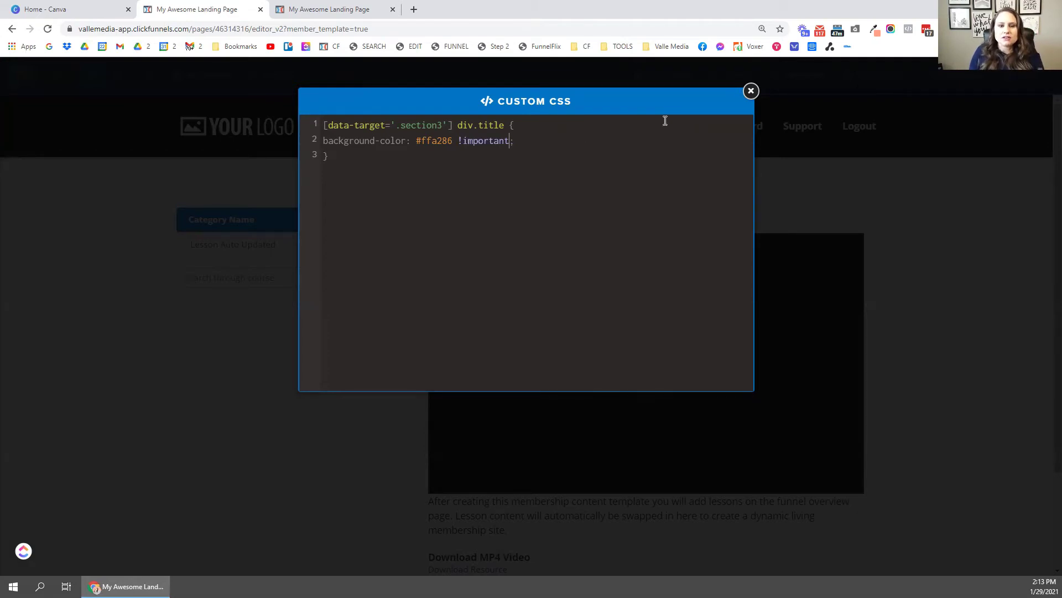
{"action": "left_click", "coordinate": [751, 91]}
Save the page and set its SEO meta data title to "Members Area"
{"action": "left_click", "coordinate": [1023, 75]}
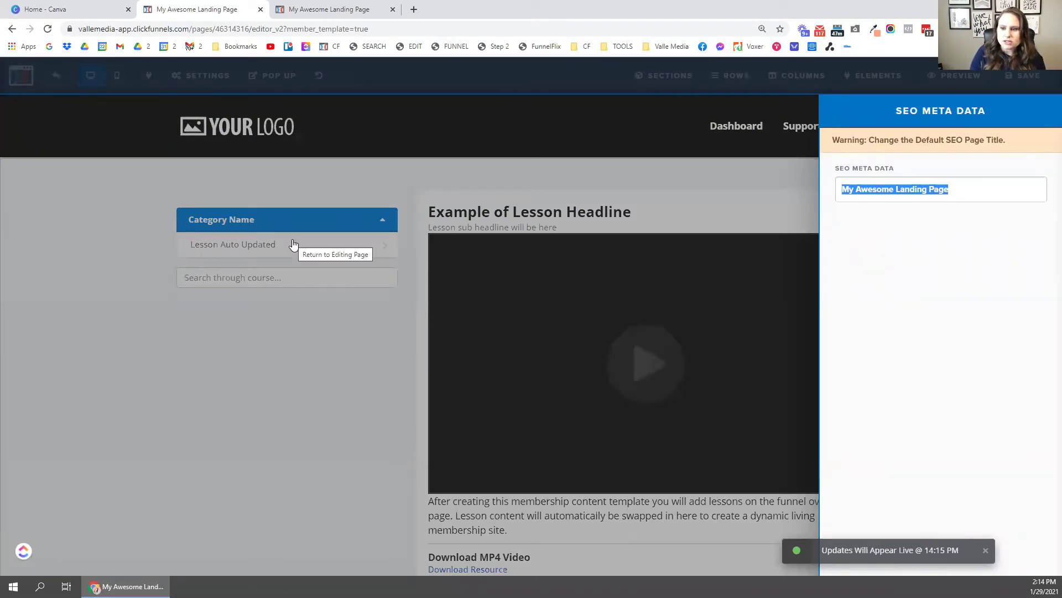
{"action": "type", "text": "Members"}
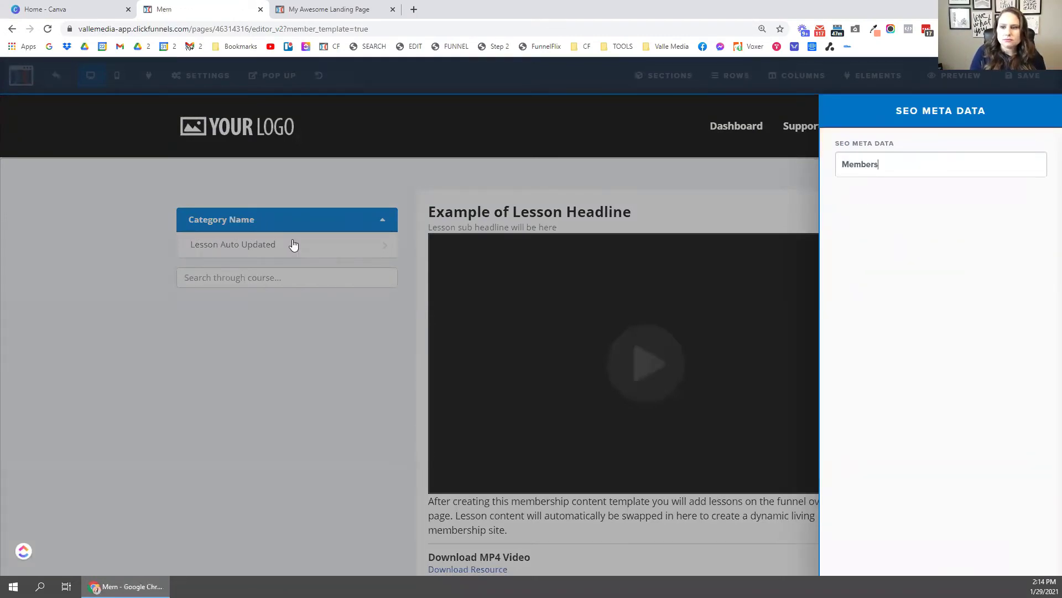
{"action": "type", "text": " Area"}
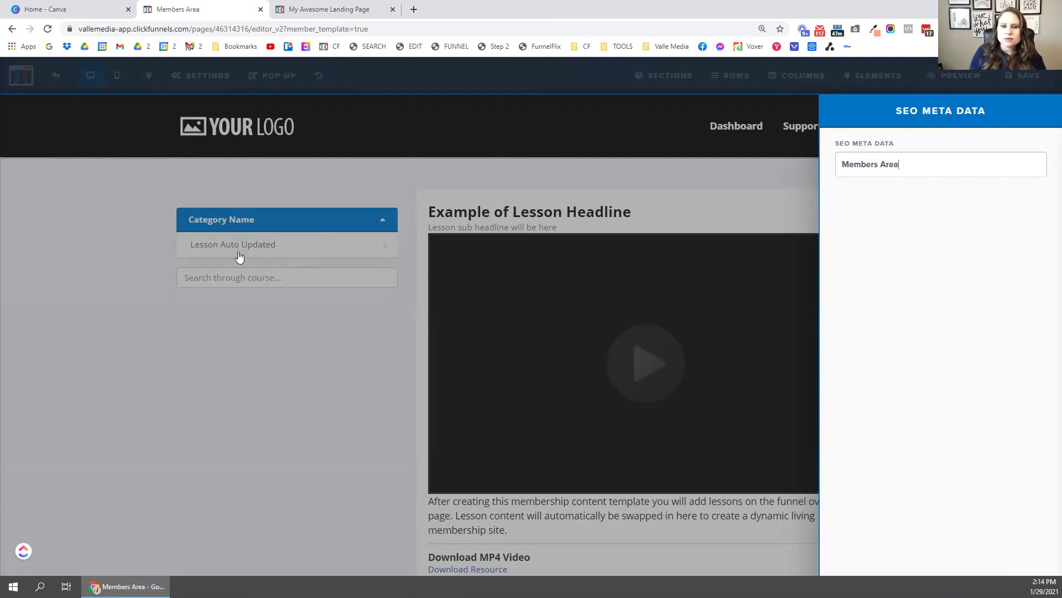
Close the SEO meta data, save the page and reload its preview
{"action": "left_click", "coordinate": [359, 147]}
{"action": "key", "text": "ctrl+s"}
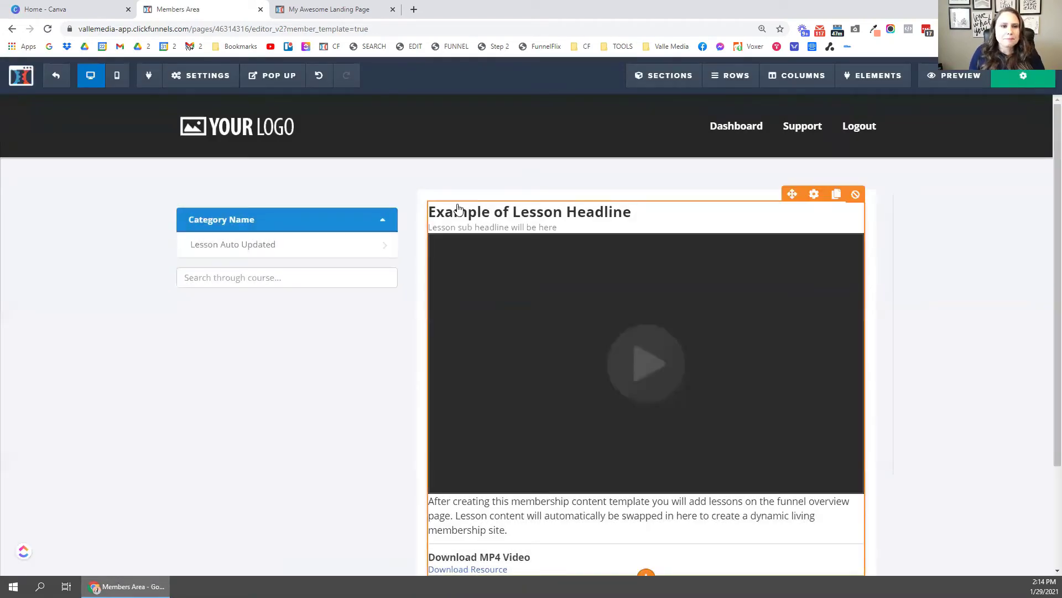
{"action": "left_click", "coordinate": [321, 10]}
{"action": "left_click", "coordinate": [48, 29]}
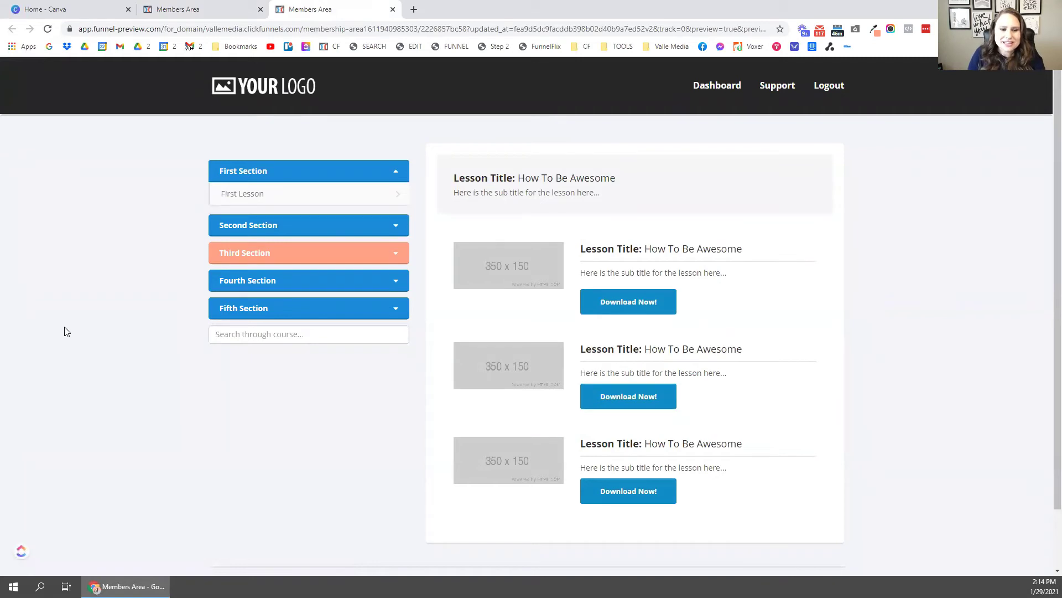
Duplicate the section3 rule below itself in the page's custom CSS and retarget the copy to .section4
{"action": "left_click", "coordinate": [195, 7]}
{"action": "mouse_move", "coordinate": [201, 75]}
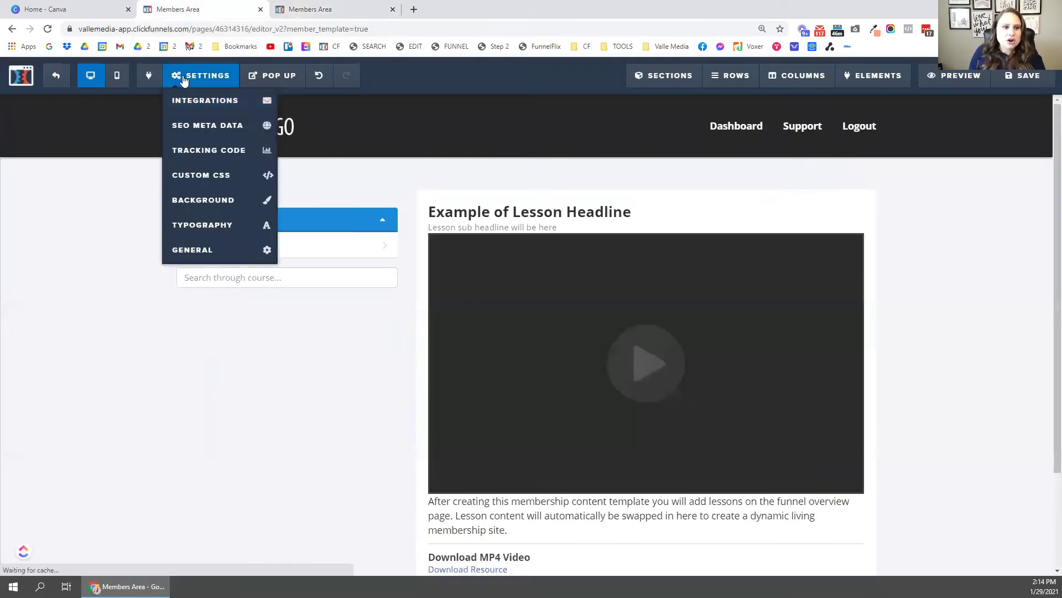
{"action": "left_click", "coordinate": [201, 177]}
{"action": "key", "text": "ctrl+a"}
{"action": "key", "text": "ctrl+c"}
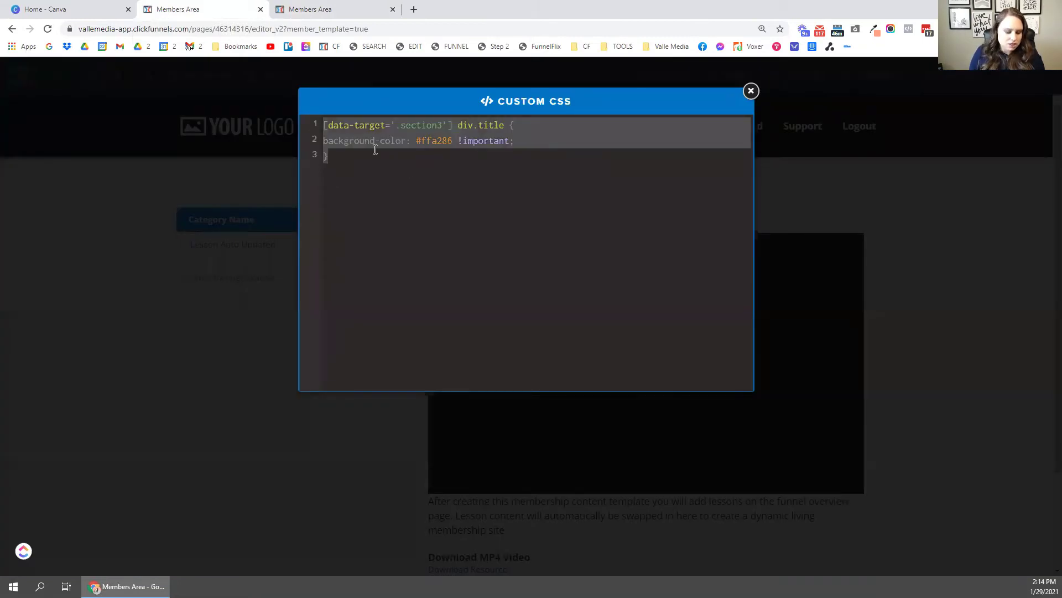
{"action": "left_click", "coordinate": [424, 179]}
{"action": "key", "text": "Return"}
{"action": "key", "text": "Return"}
{"action": "key", "text": "ctrl+v"}
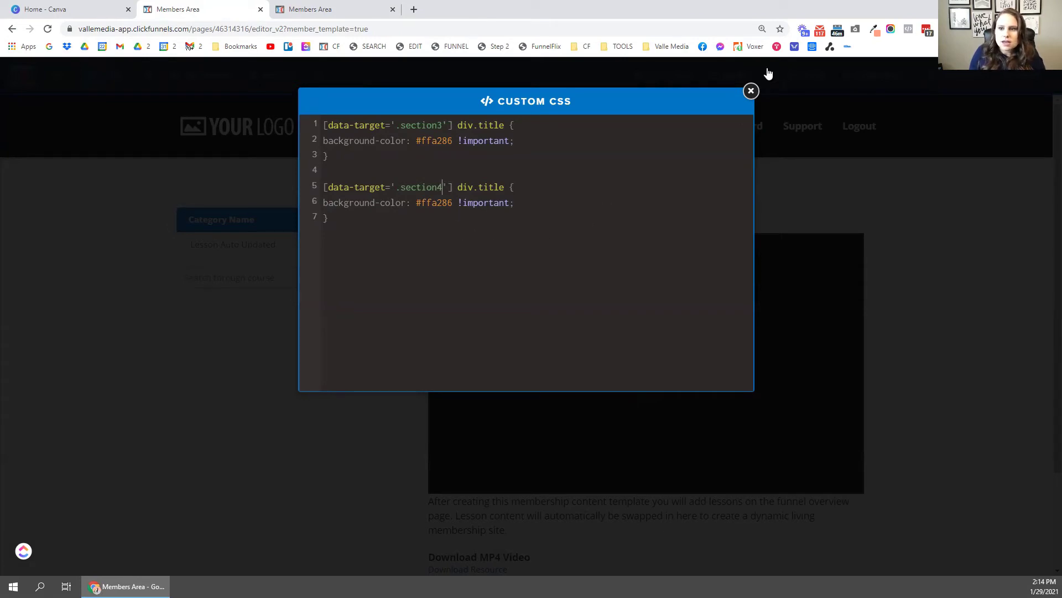
Pick the medium violet red swatch in the Eye Dropper palette and set the .section4 rule's background color to #a94193
{"action": "left_click", "coordinate": [876, 30]}
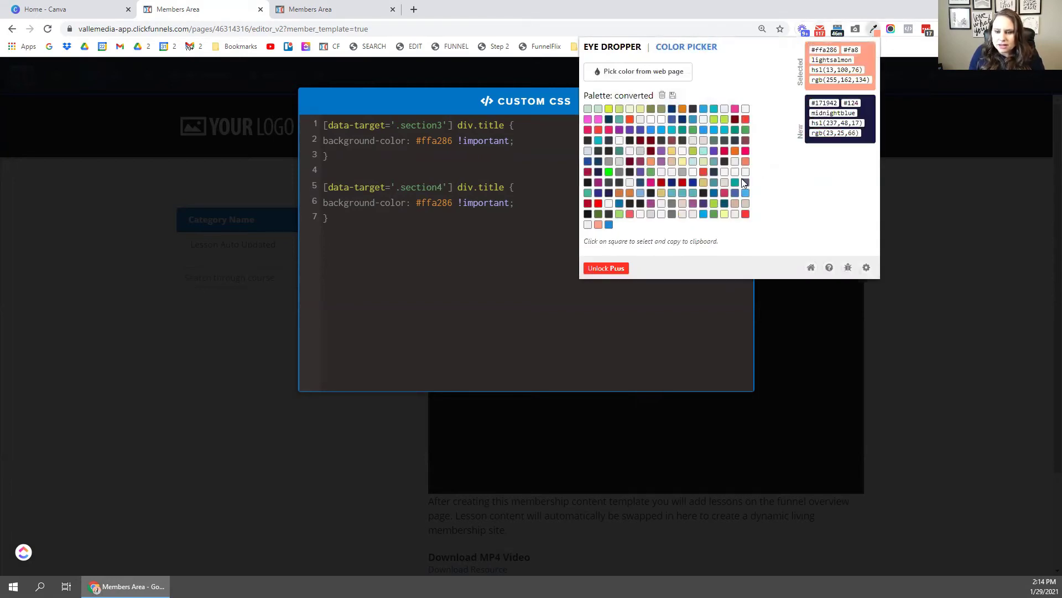
{"action": "left_click", "coordinate": [650, 204]}
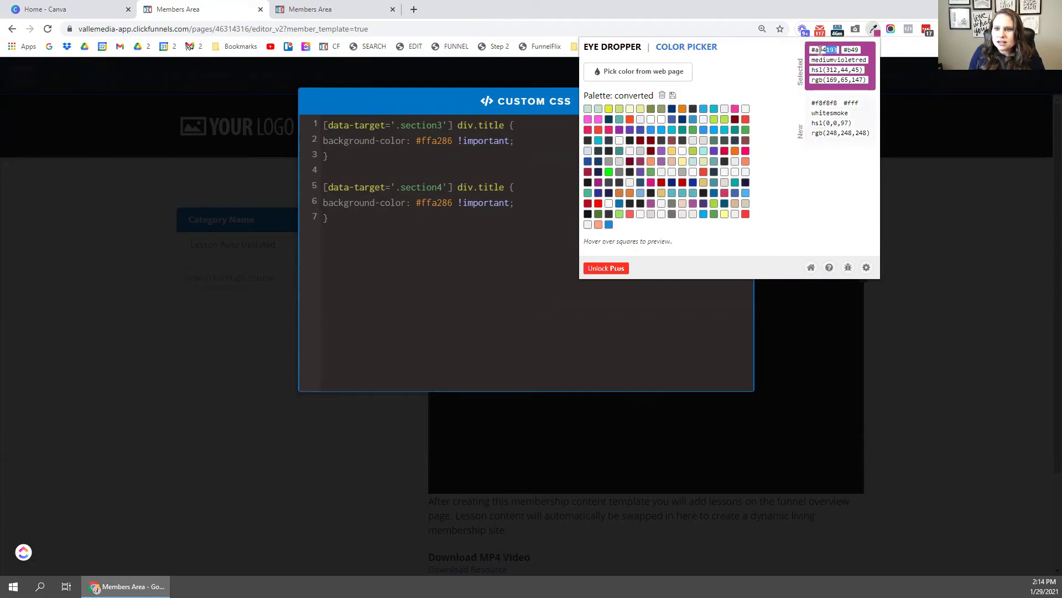
{"action": "left_click", "coordinate": [419, 206]}
{"action": "left_click_drag", "start_coordinate": [417, 203], "coordinate": [454, 203]}
{"action": "type", "text": "#a94193"}
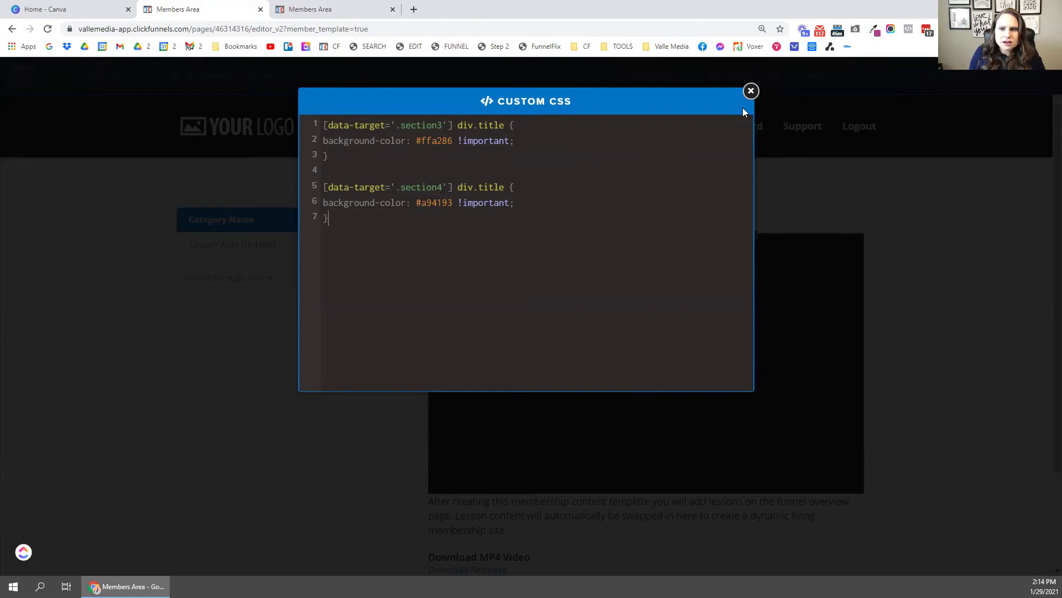
Close the custom CSS, save the page and refresh the members area preview
{"action": "left_click", "coordinate": [751, 90]}
{"action": "left_click", "coordinate": [1022, 76]}
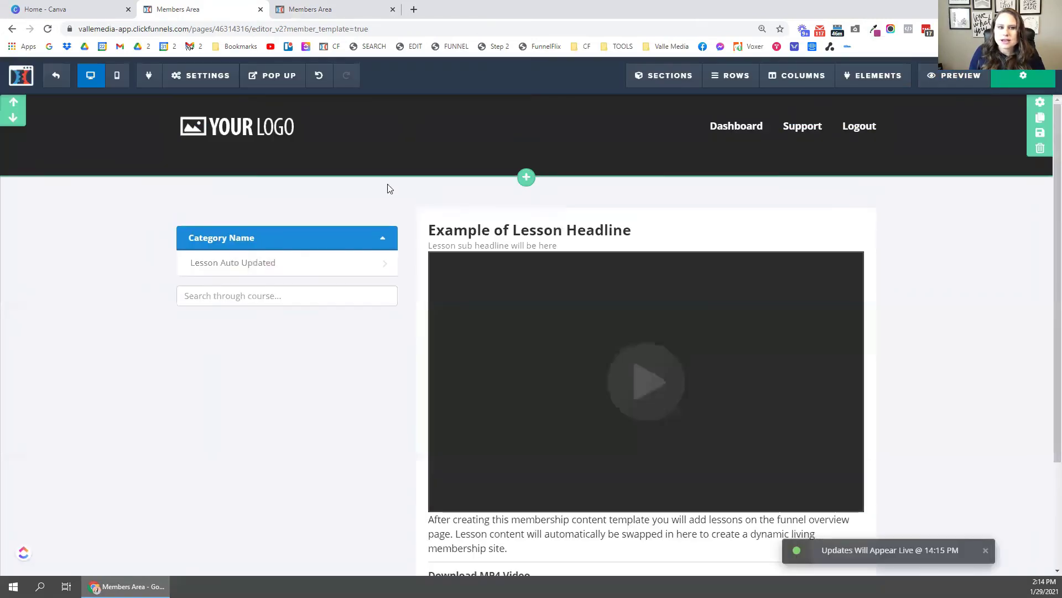
{"action": "left_click", "coordinate": [308, 9]}
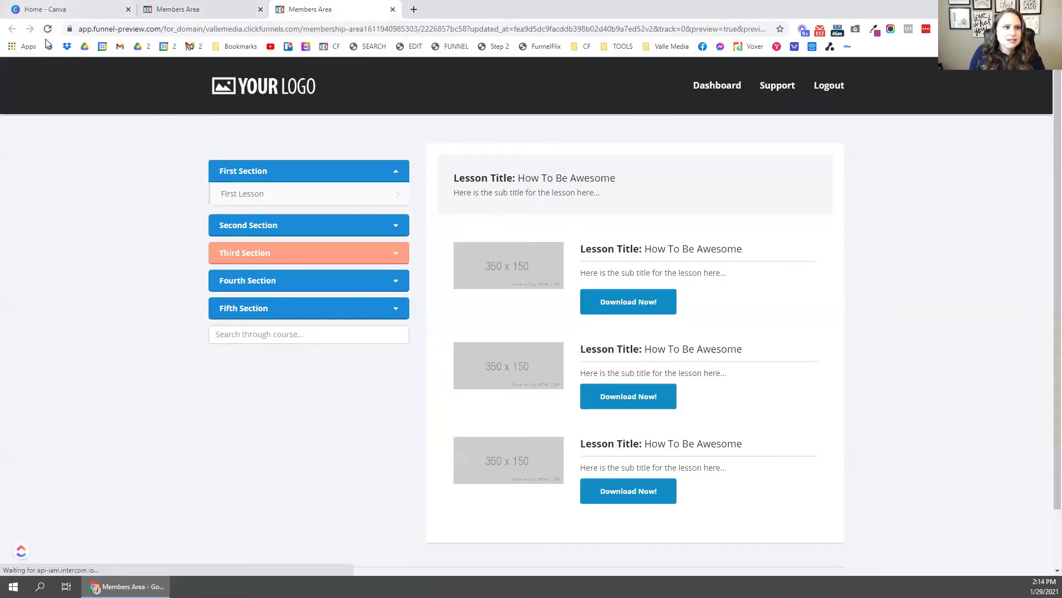
{"action": "key", "text": "F5"}
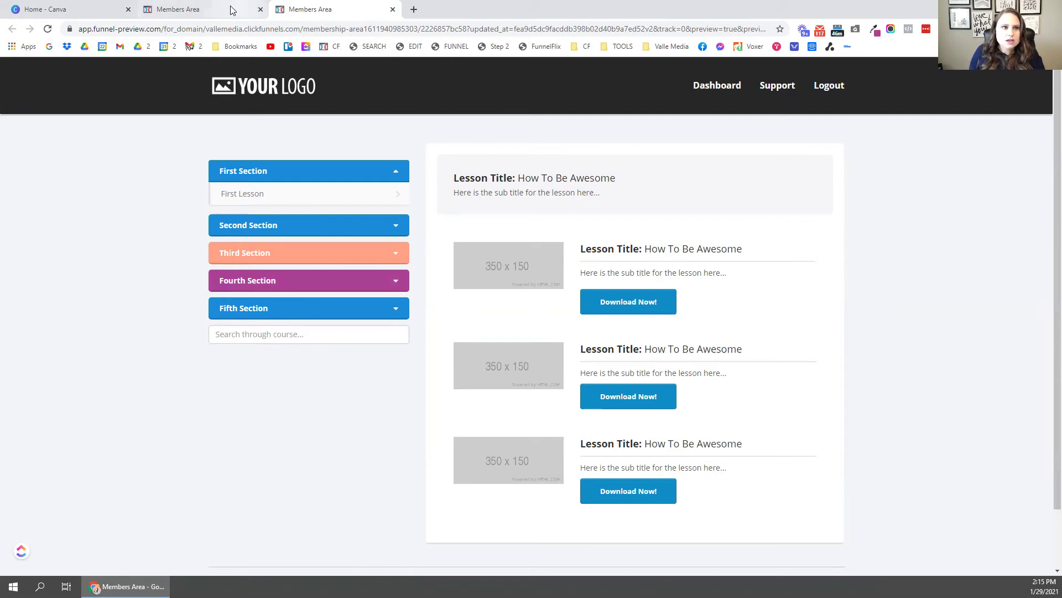
Add the .section4 div.title selector to the section3 CSS rule, separated by a comma, and delete the leftover second rule
{"action": "left_click", "coordinate": [177, 9]}
{"action": "mouse_move", "coordinate": [200, 75]}
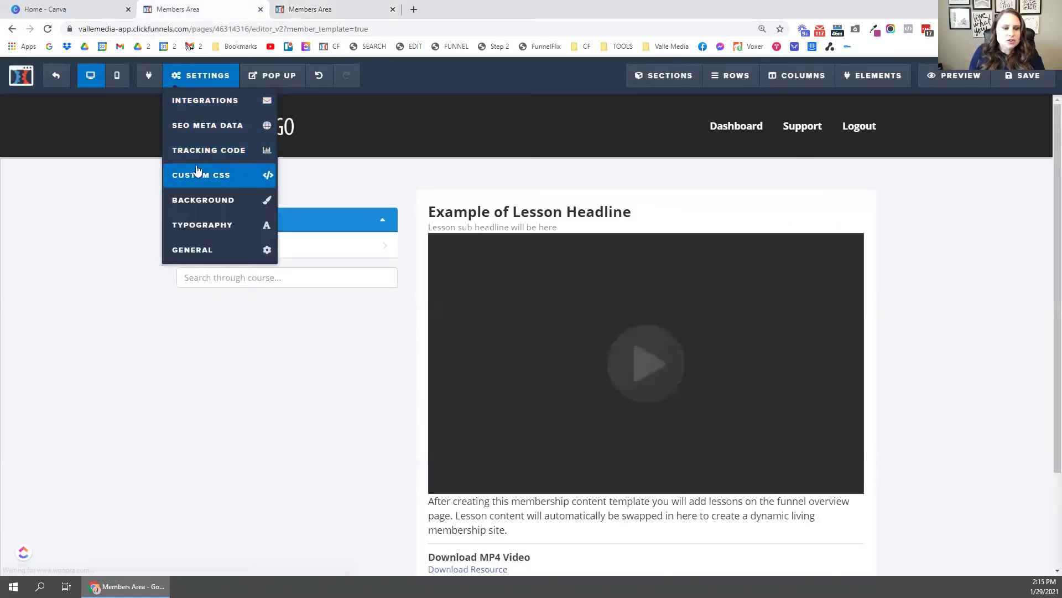
{"action": "left_click", "coordinate": [199, 175]}
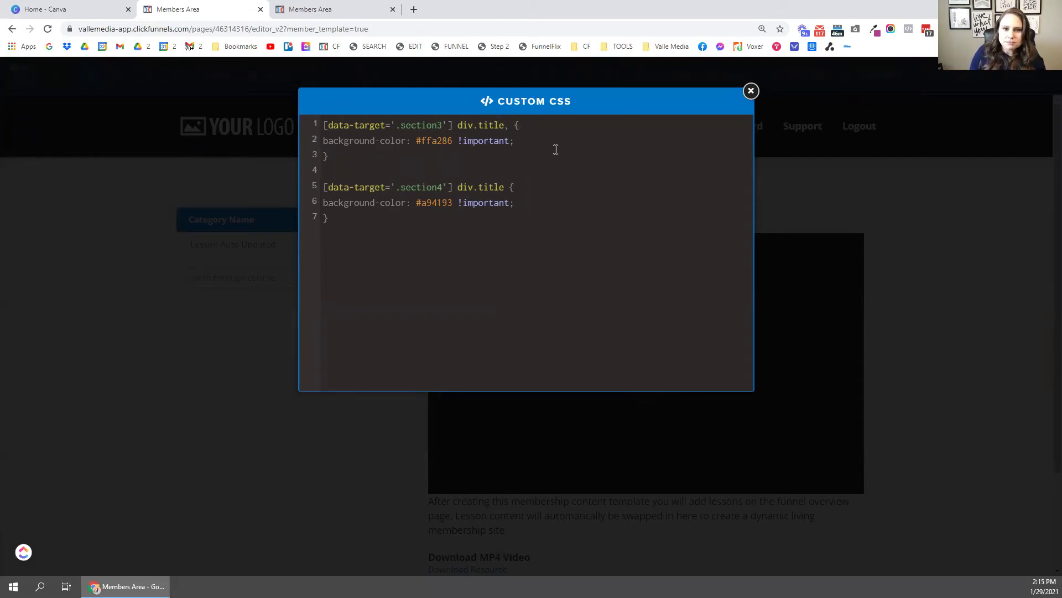
{"action": "left_click_drag", "start_coordinate": [324, 187], "coordinate": [505, 186]}
{"action": "key", "text": "ctrl+x"}
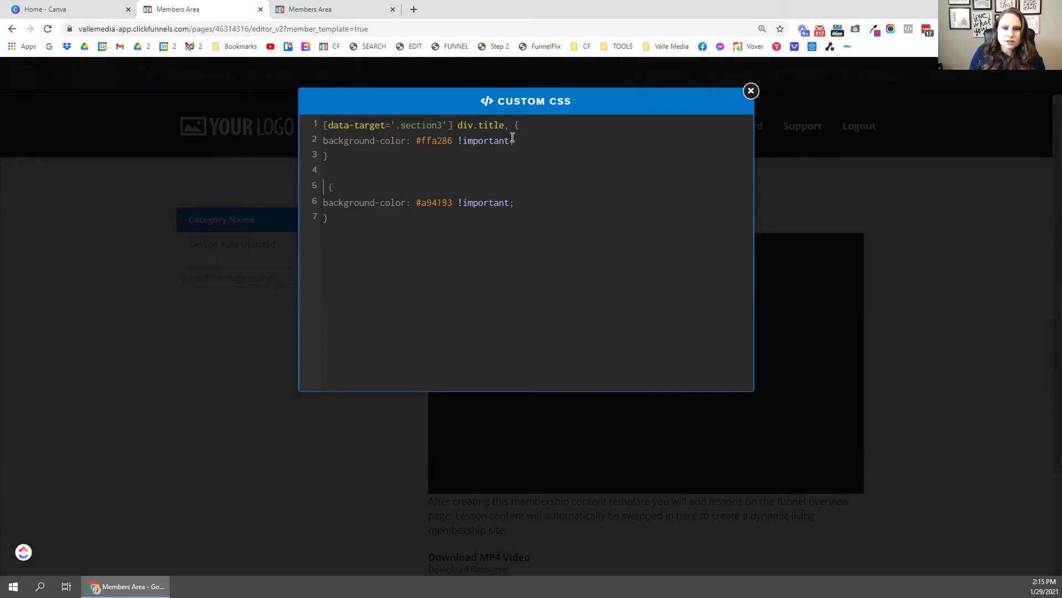
{"action": "key", "text": "ctrl+v"}
{"action": "left_click_drag", "start_coordinate": [354, 221], "coordinate": [335, 184]}
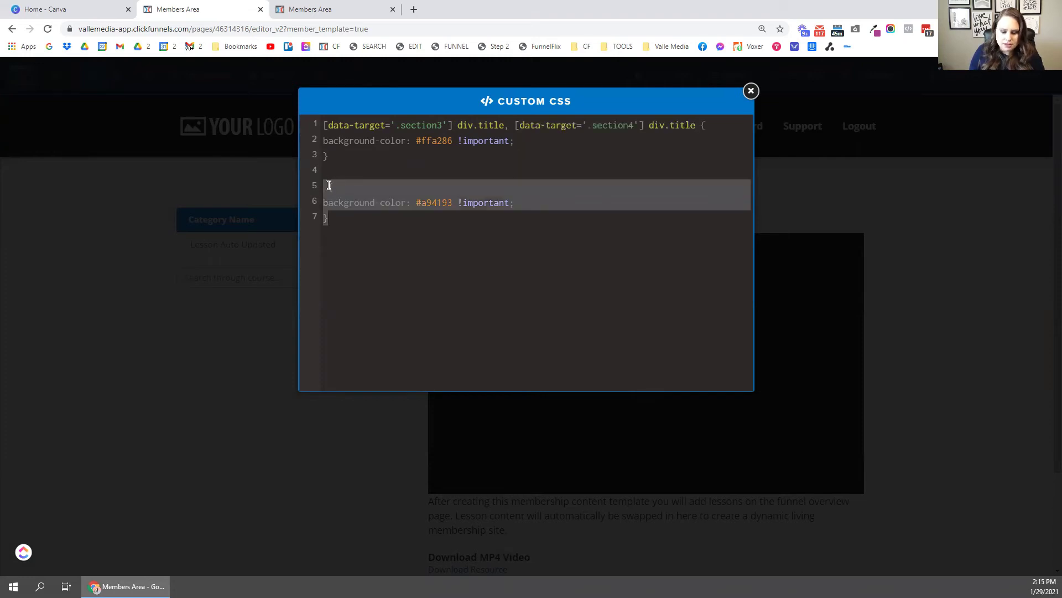
{"action": "key", "text": "BackSpace"}
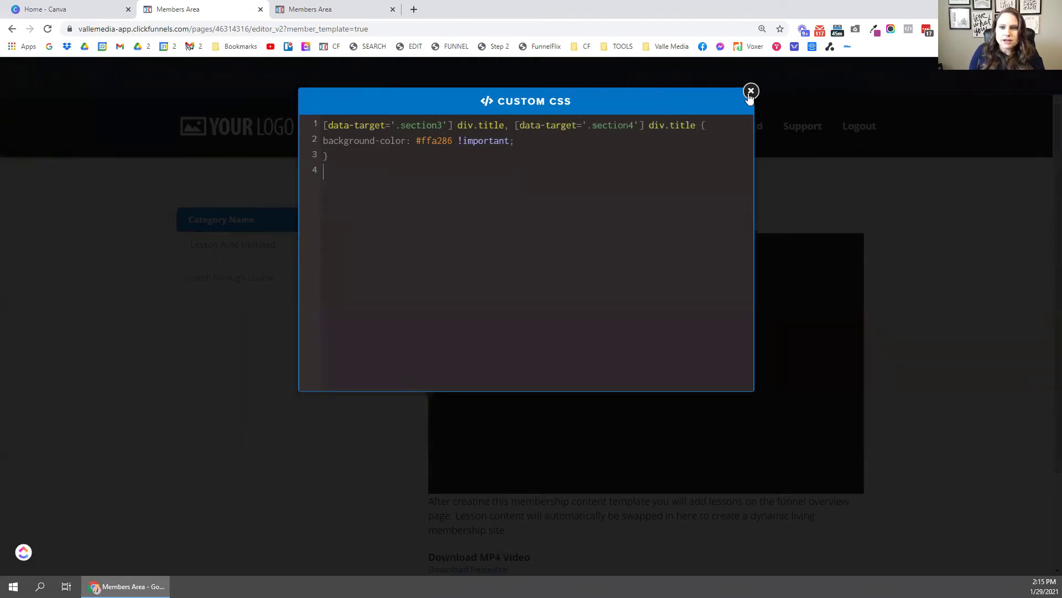
Close the edited code, save the page and reload the preview to check both section colors
{"action": "left_click", "coordinate": [751, 92]}
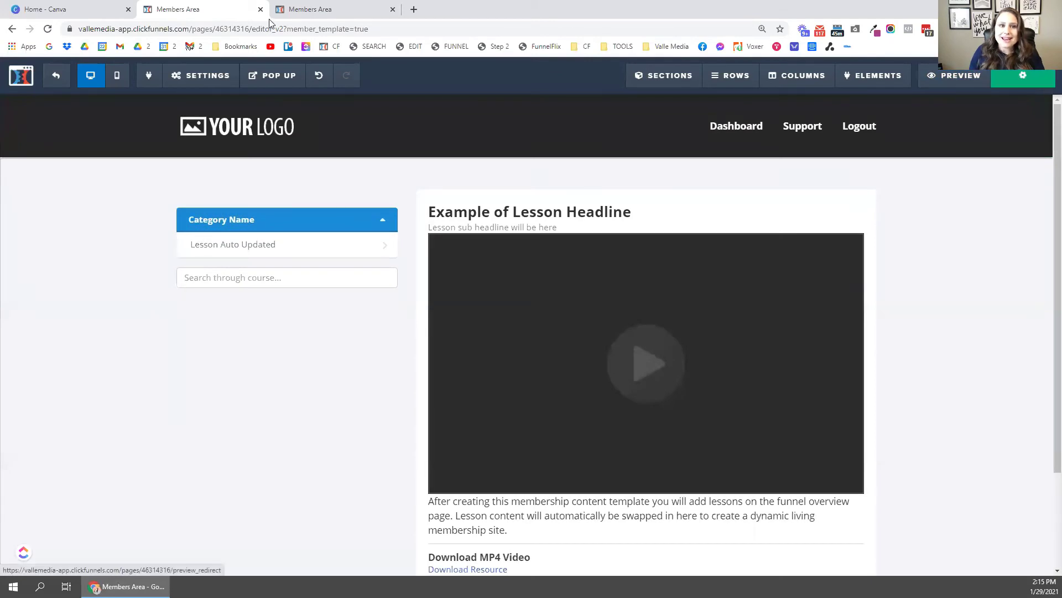
{"action": "left_click", "coordinate": [318, 11]}
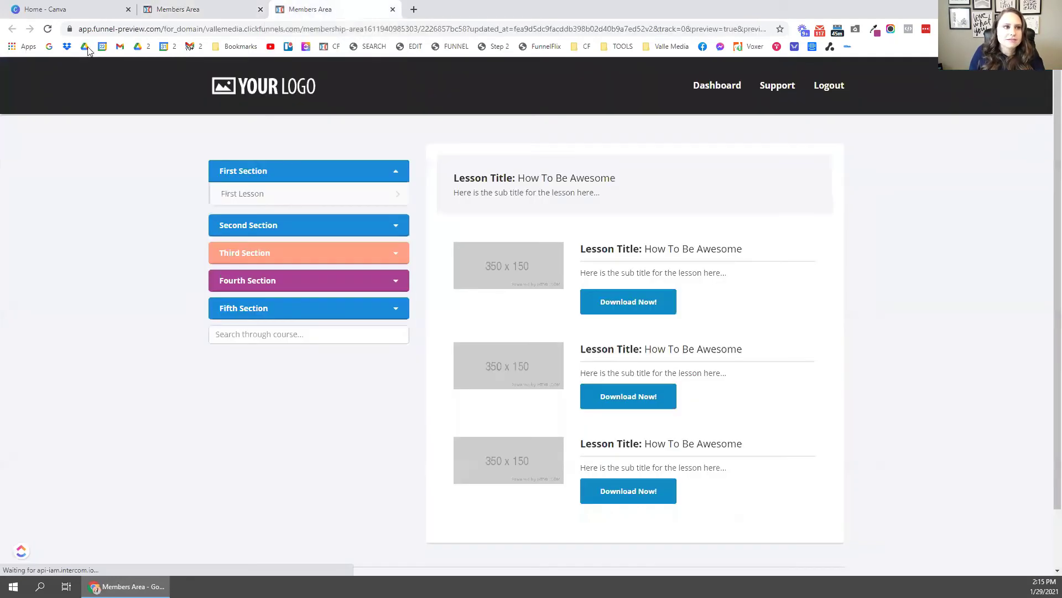
{"action": "left_click", "coordinate": [47, 29]}
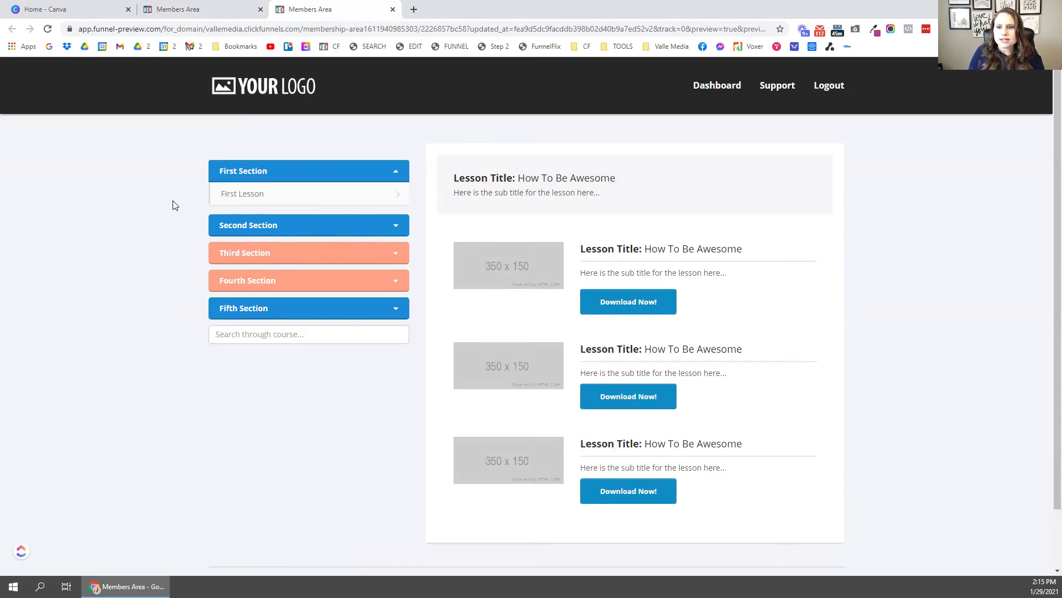
Switch to Canva and create a new custom-size design of 337 x 42 px
{"action": "left_click", "coordinate": [66, 9]}
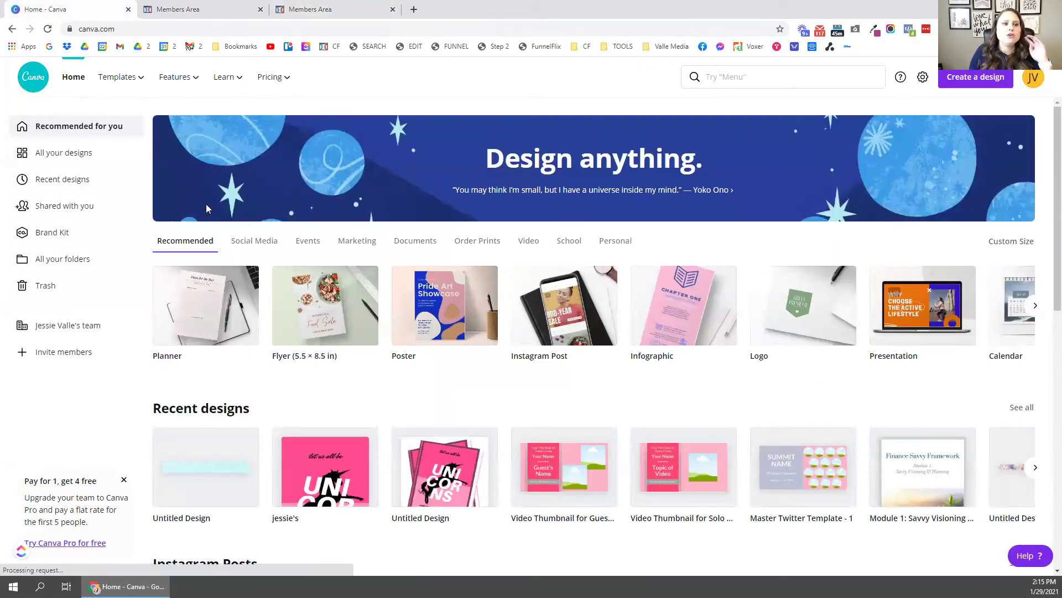
{"action": "left_click", "coordinate": [991, 75]}
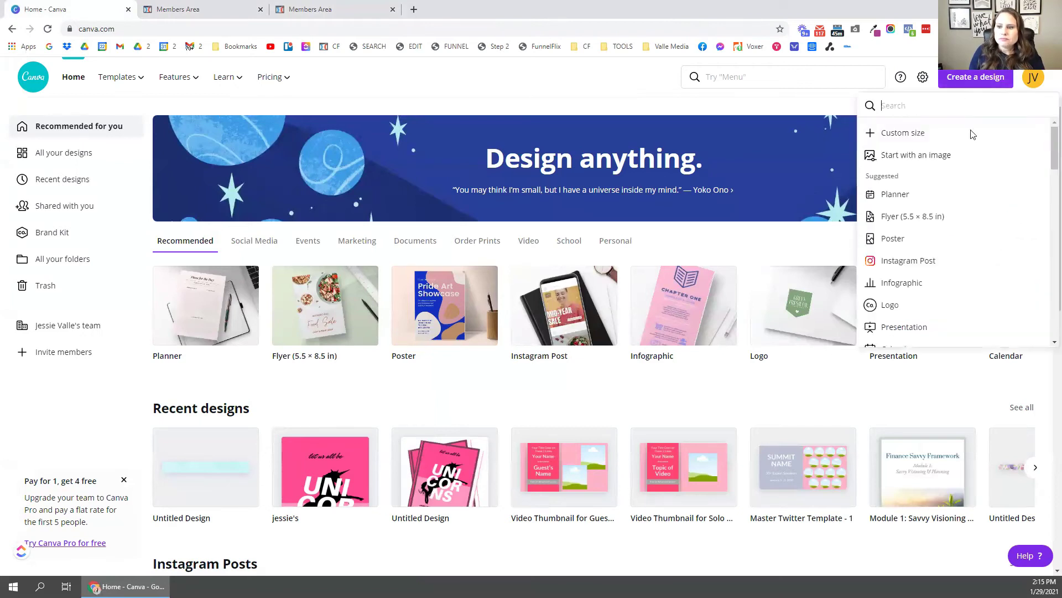
{"action": "left_click", "coordinate": [908, 130]}
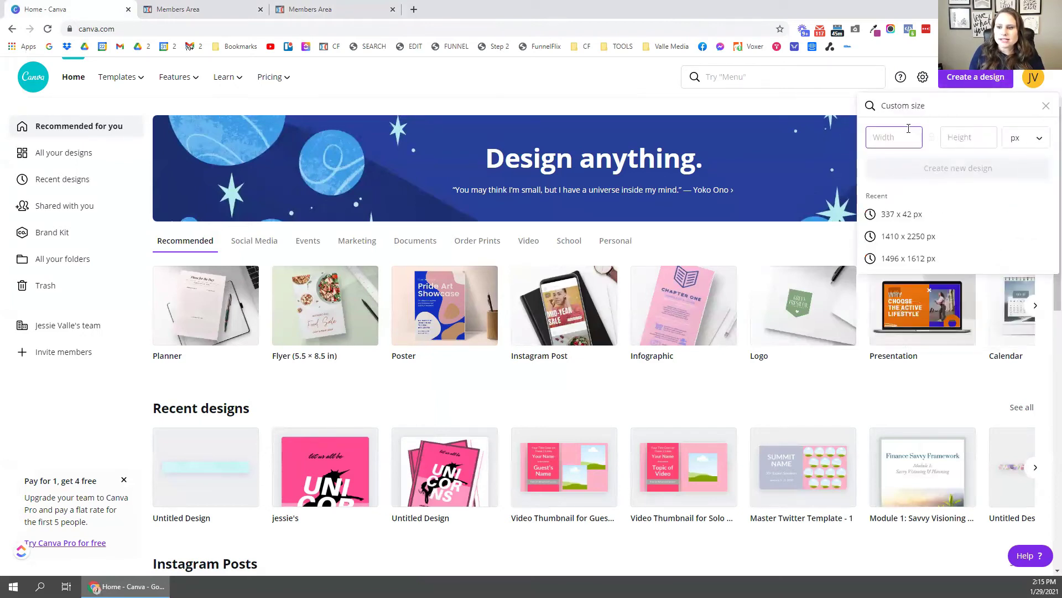
{"action": "left_click", "coordinate": [910, 214]}
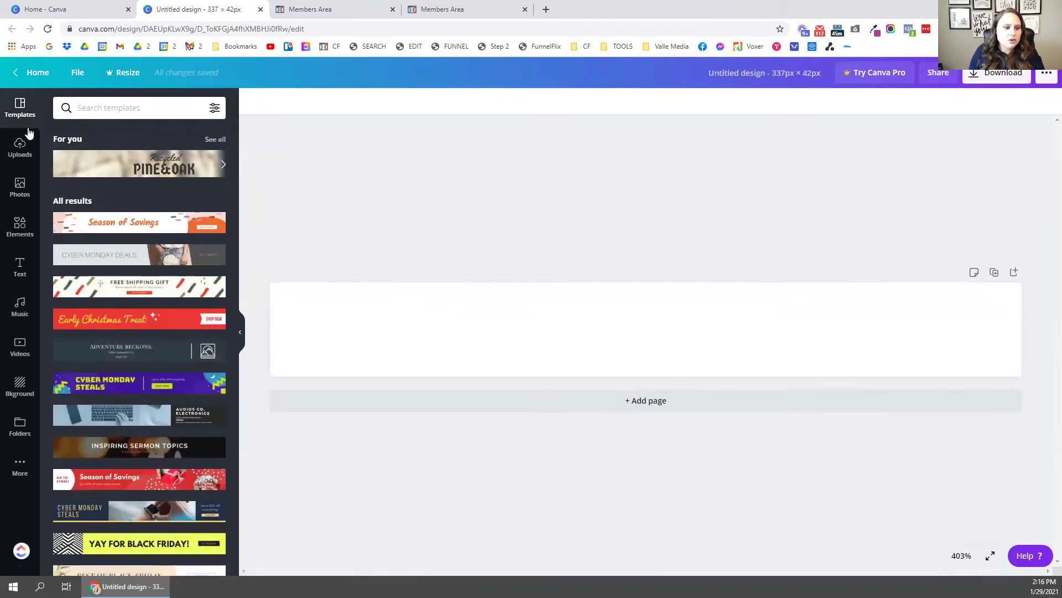
Fill the Canva design with the pale pink marbled background and recolor it light turquoise
{"action": "left_click", "coordinate": [17, 384]}
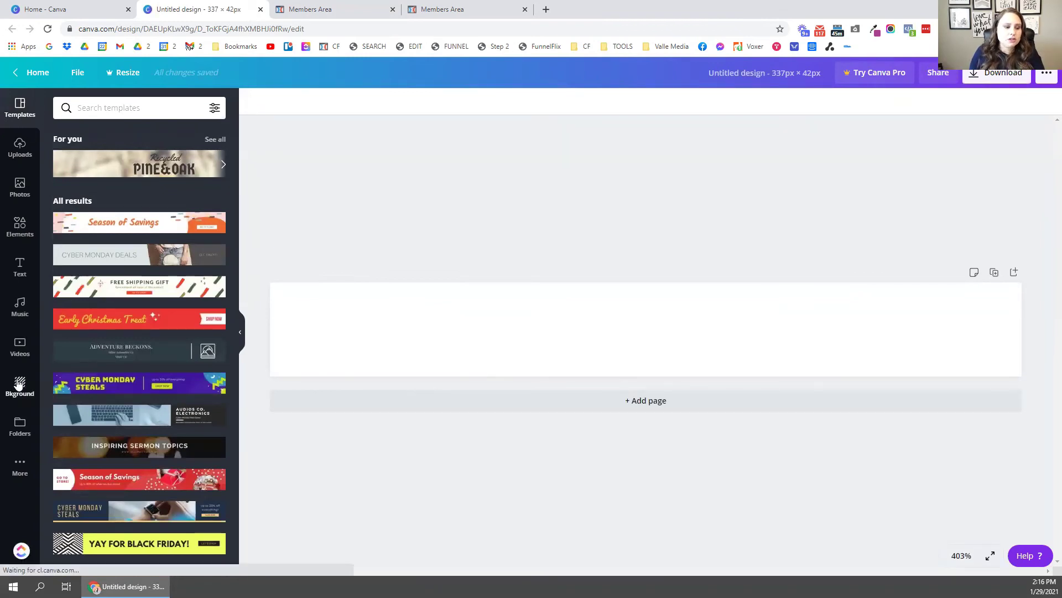
{"action": "scroll", "coordinate": [159, 243], "scroll_direction": "down", "scroll_amount": 5}
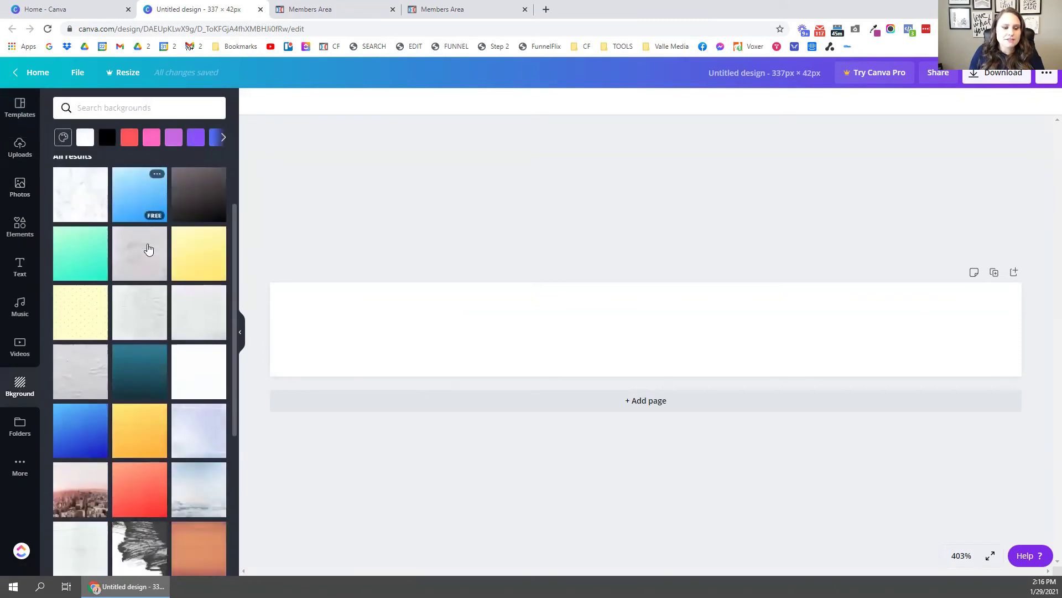
{"action": "scroll", "coordinate": [157, 260], "scroll_direction": "down", "scroll_amount": 3}
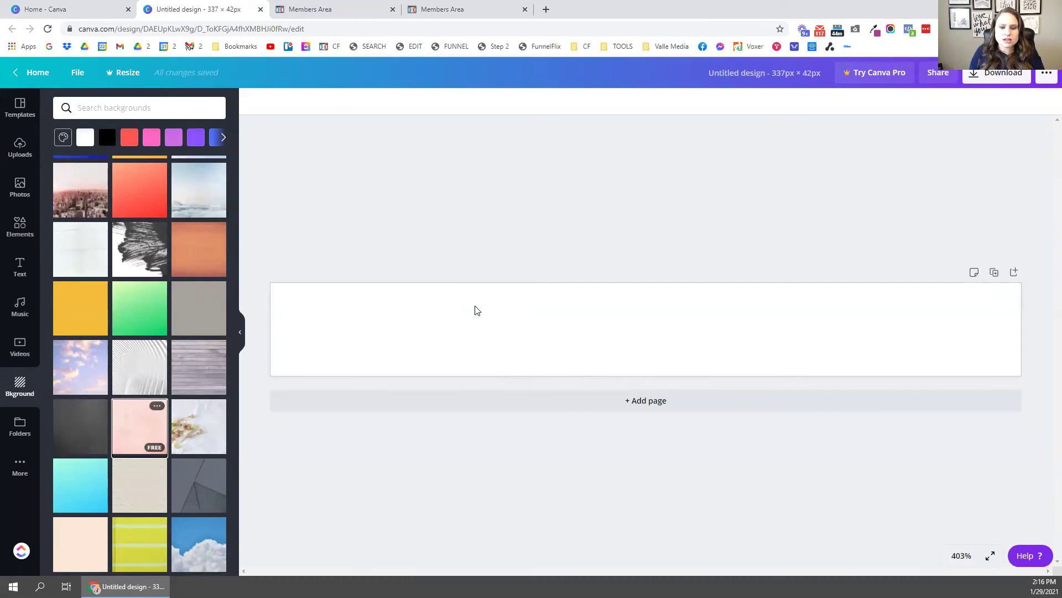
{"action": "left_click", "coordinate": [252, 101]}
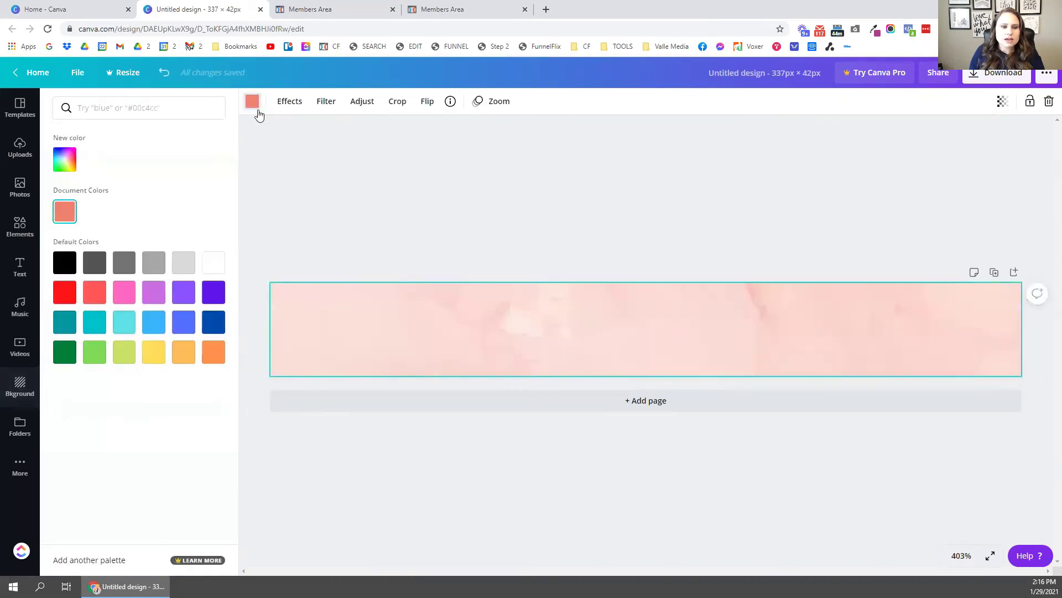
{"action": "left_click", "coordinate": [124, 322]}
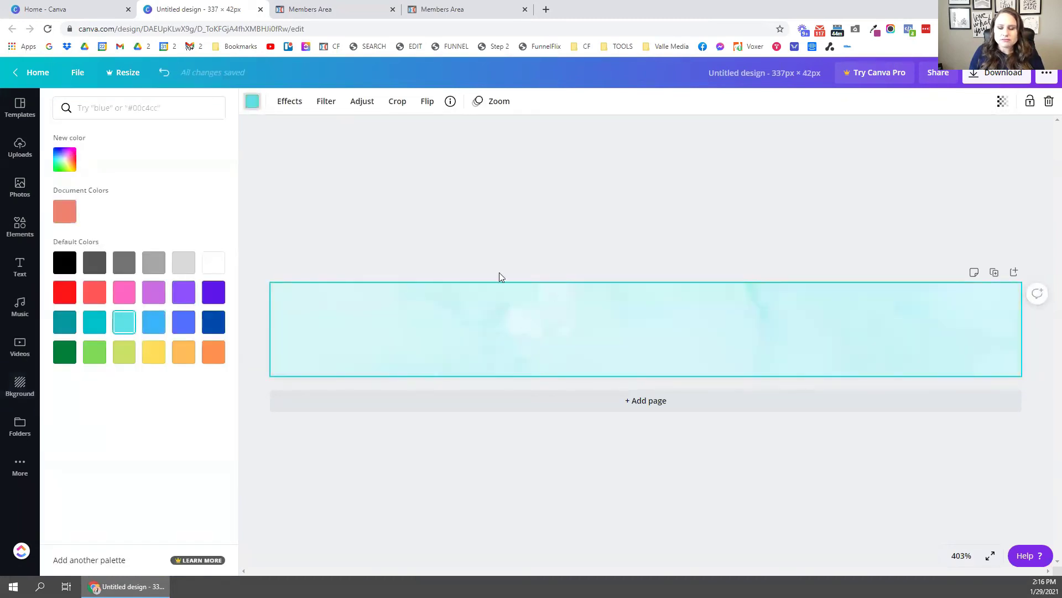
{"action": "left_click", "coordinate": [523, 219]}
{"action": "left_click", "coordinate": [1019, 83]}
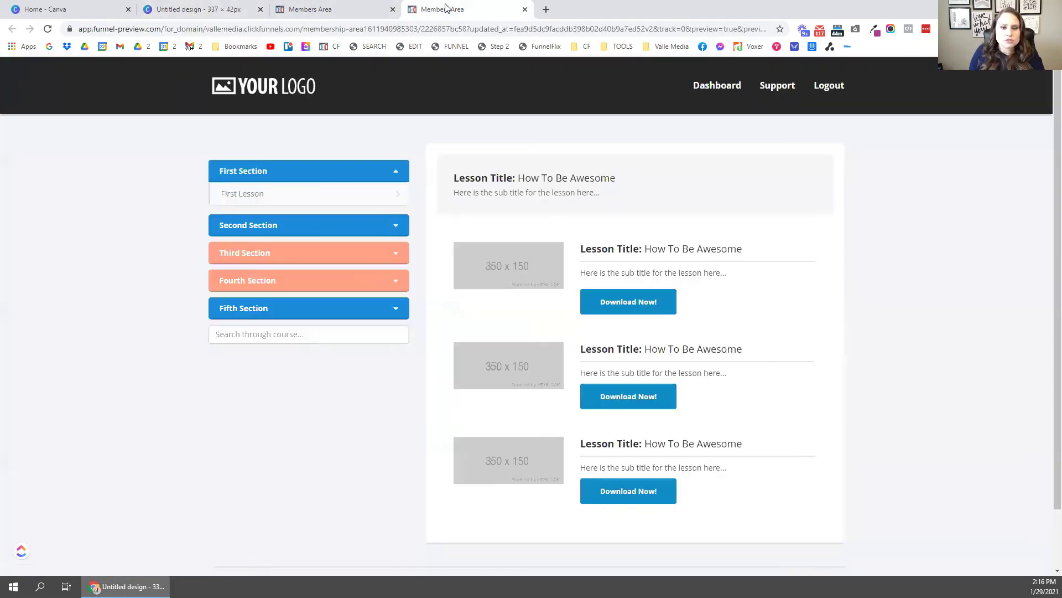
Return to the ClickFunnels page editor and add an image element below the course search box
{"action": "left_click", "coordinate": [339, 9]}
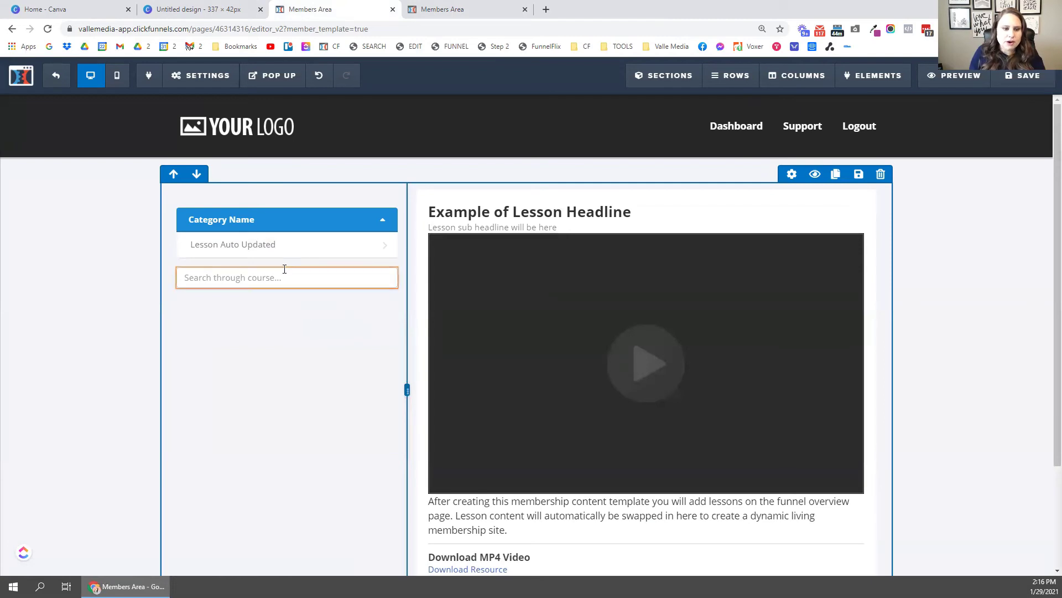
{"action": "mouse_move", "coordinate": [284, 287]}
{"action": "left_click", "coordinate": [287, 289]}
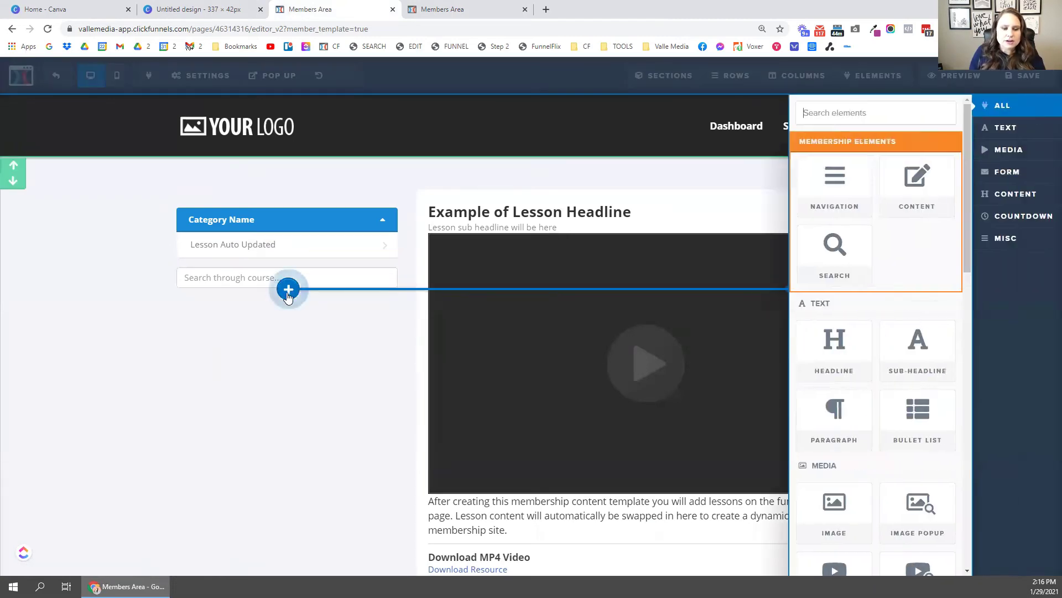
{"action": "left_click", "coordinate": [834, 510]}
{"action": "mouse_move", "coordinate": [310, 362]}
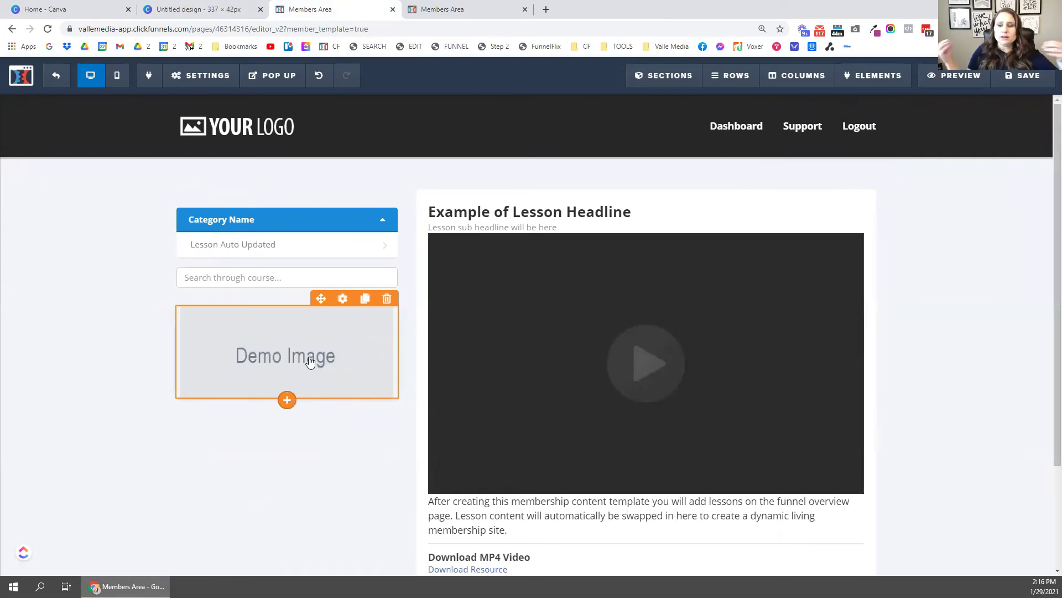
Replace the demo image with the light turquoise texture from the uploaded images library
{"action": "left_click", "coordinate": [310, 361]}
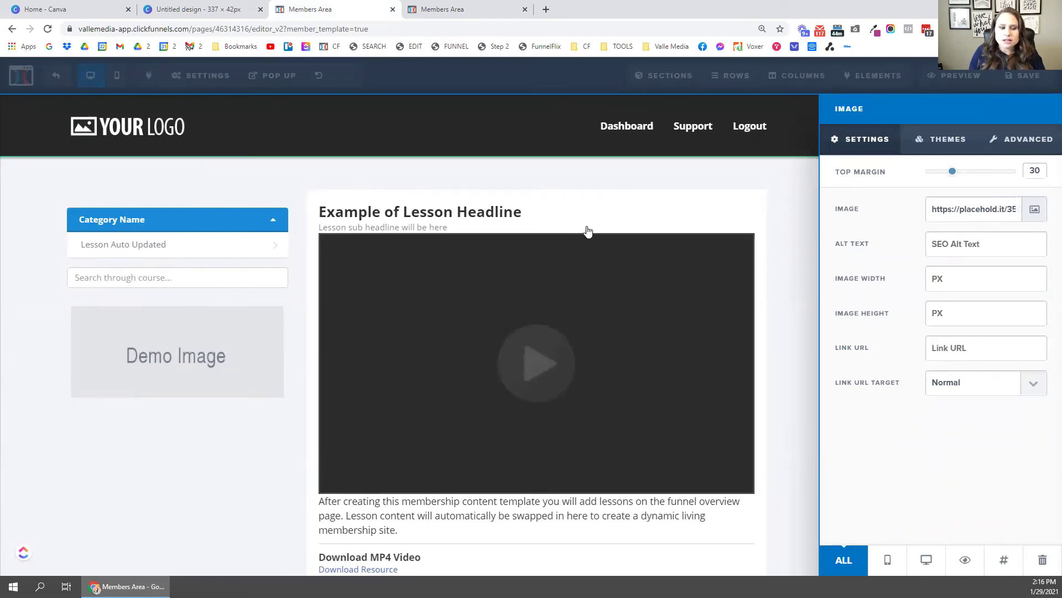
{"action": "left_click", "coordinate": [1035, 211]}
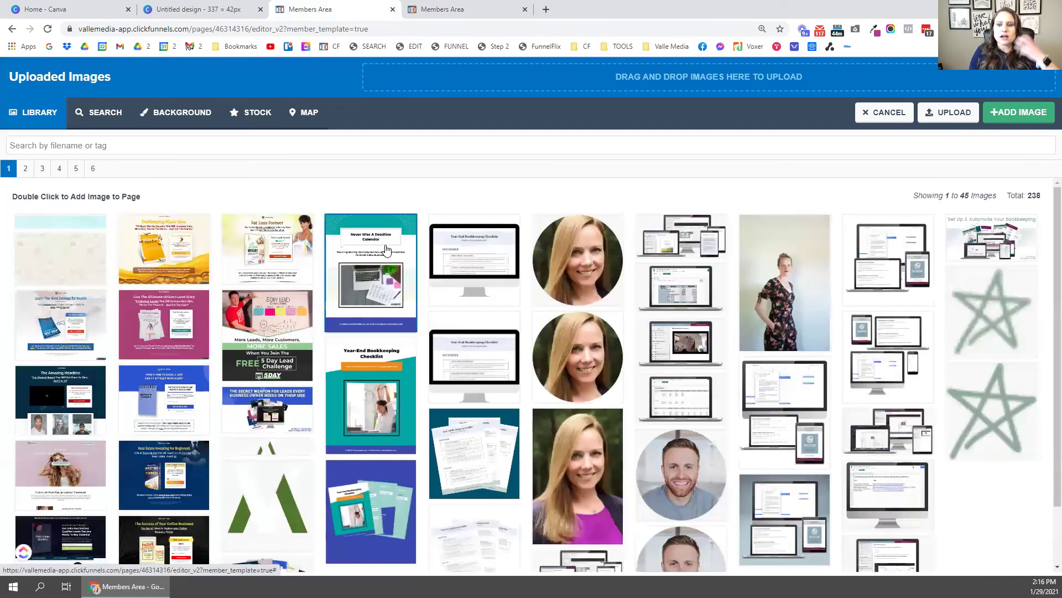
{"action": "left_click", "coordinate": [1019, 112]}
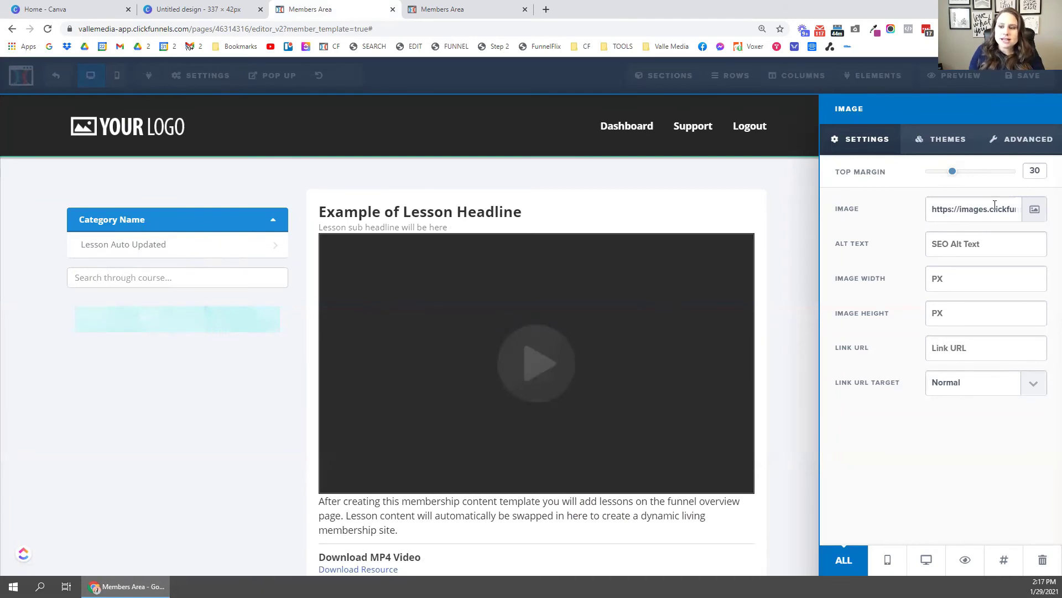
Copy the turquoise image's URL onto a new line below the existing custom CSS rule and delete the temporary image element
{"action": "triple_click", "coordinate": [950, 210]}
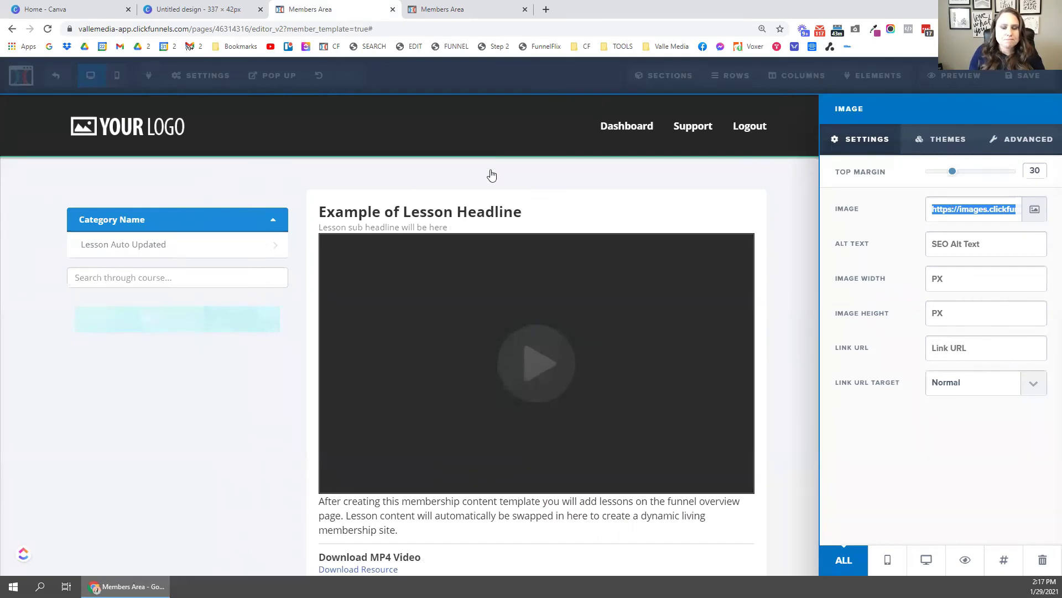
{"action": "left_click", "coordinate": [213, 111]}
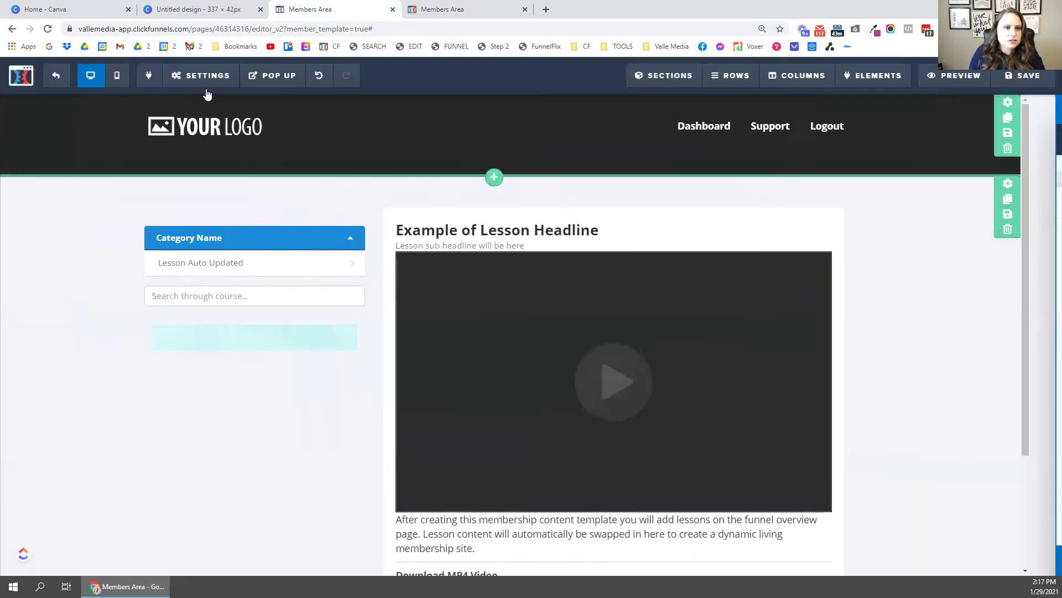
{"action": "mouse_move", "coordinate": [203, 83]}
{"action": "left_click", "coordinate": [200, 176]}
{"action": "left_click", "coordinate": [398, 200]}
{"action": "key", "text": "Return"}
{"action": "key", "text": "Return"}
{"action": "type", "text": "https://images.clickfunnels.com/97/ef4fbf0e464f2c90a86cb86cead863/teal-bg.png"}
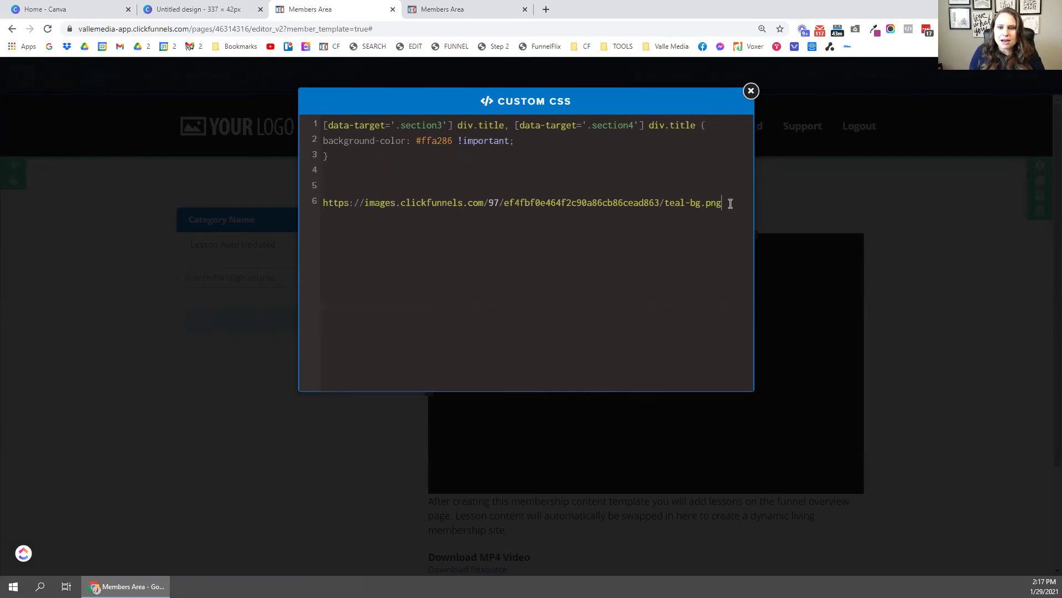
{"action": "left_click", "coordinate": [751, 91]}
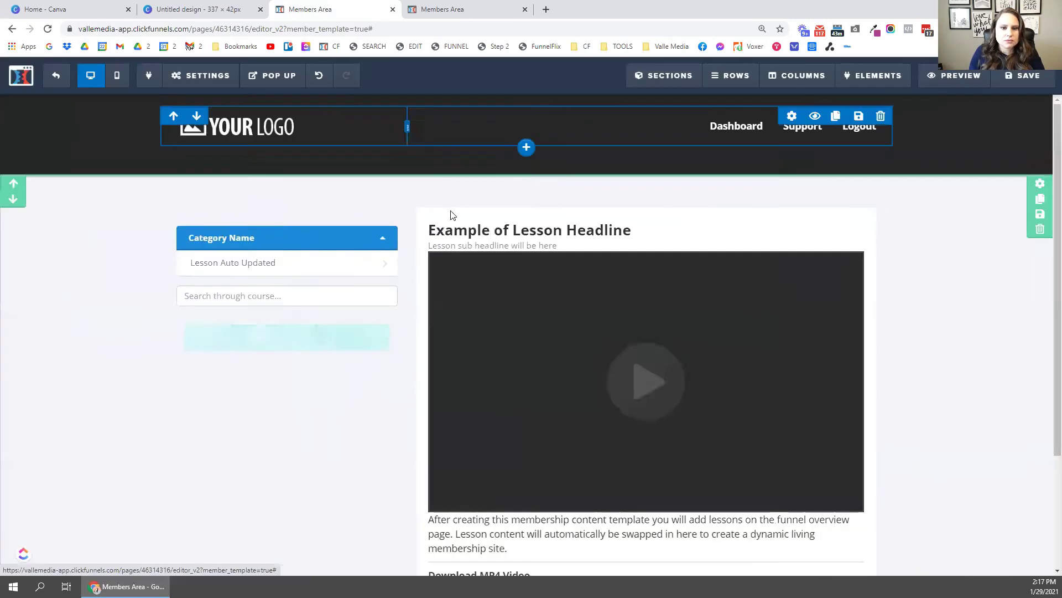
{"action": "left_click", "coordinate": [386, 301]}
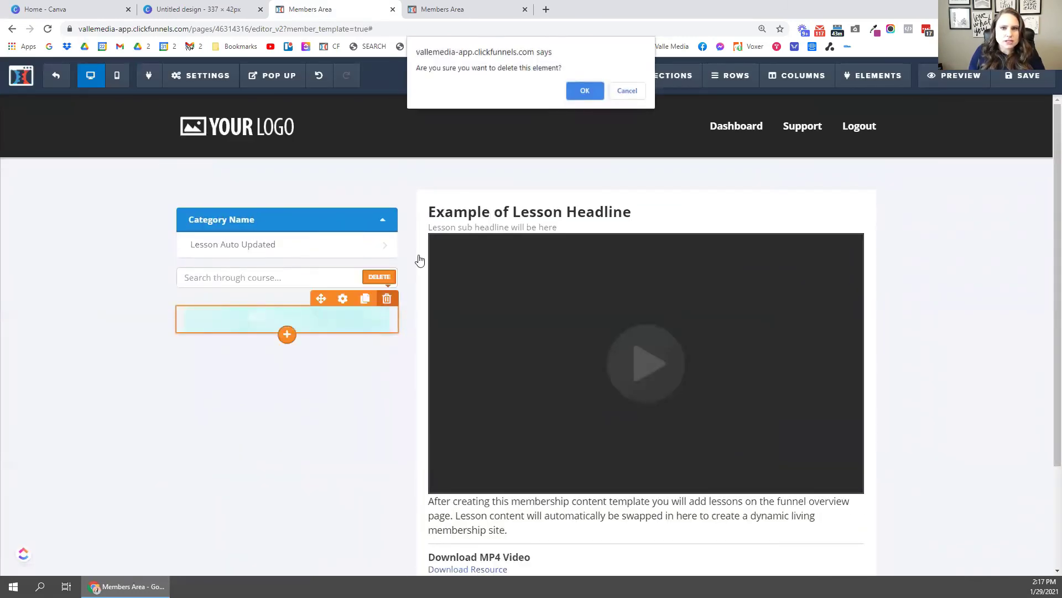
{"action": "left_click", "coordinate": [585, 92]}
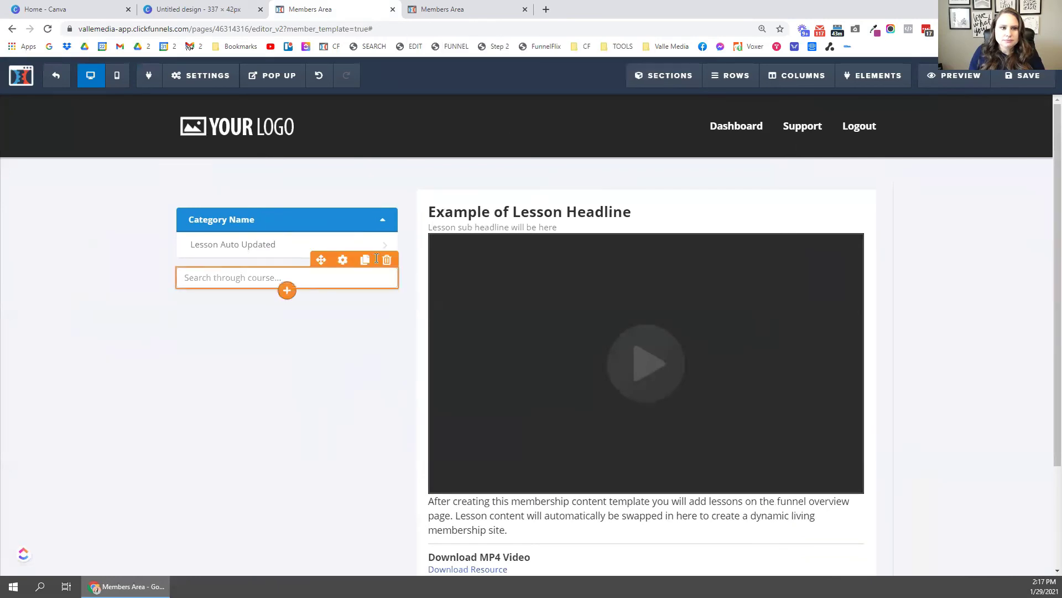
Add a custom CSS rule for [data-target='.section2'] div.title with background-image: url('IMAGELINK'); above the pasted image URL
{"action": "mouse_move", "coordinate": [215, 88]}
{"action": "left_click", "coordinate": [201, 176]}
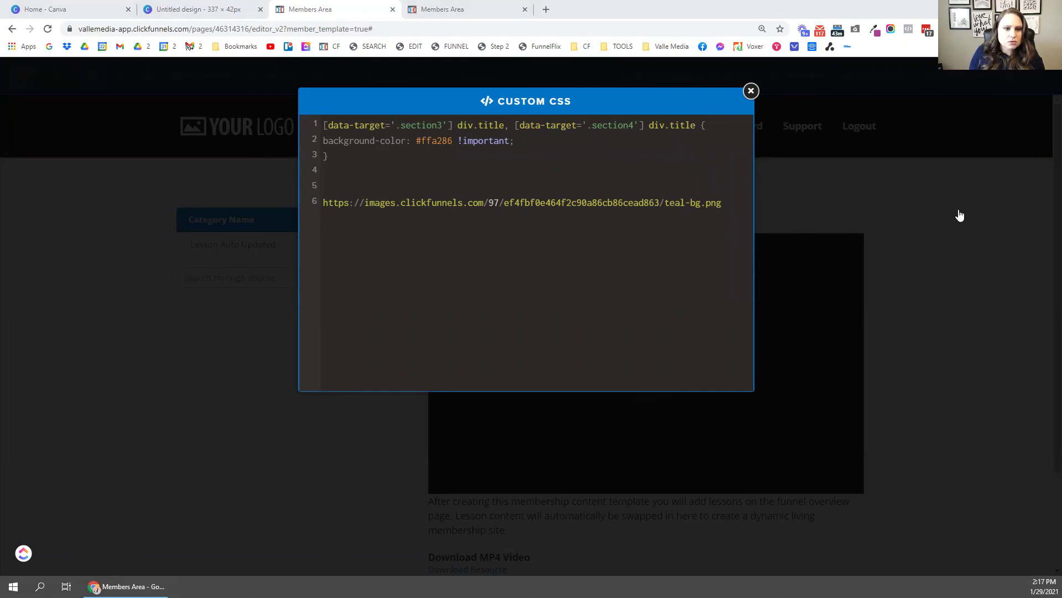
{"action": "left_click", "coordinate": [381, 175]}
{"action": "key", "text": "Return"}
{"action": "type", "text": "[data-target='.section2'] div.title { background-image: url('IMAGELINK'); }"}
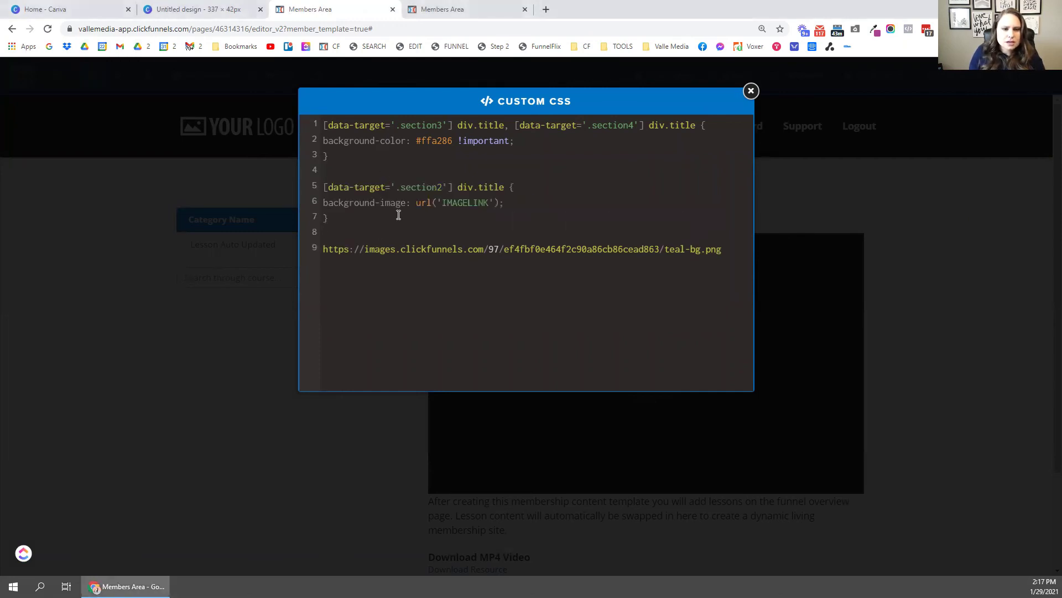
{"action": "left_click_drag", "start_coordinate": [325, 189], "coordinate": [509, 187]}
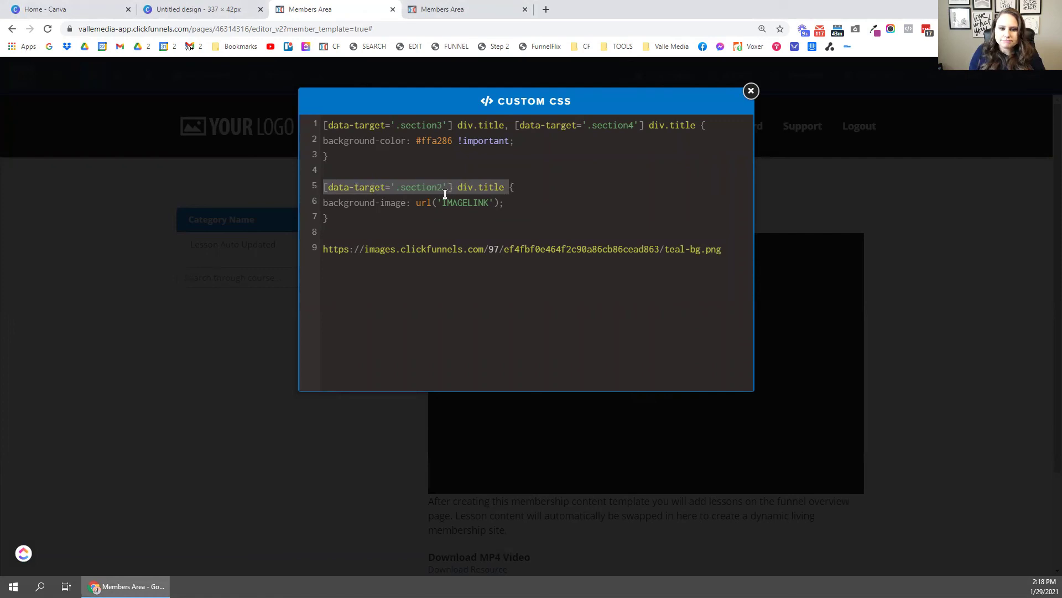
{"action": "left_click", "coordinate": [383, 140]}
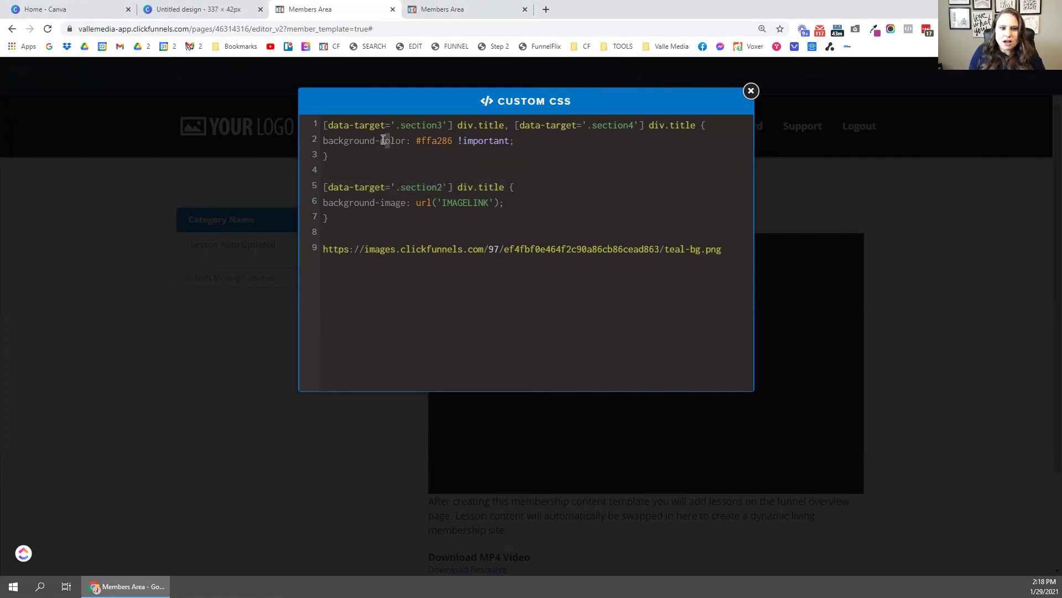
{"action": "left_click_drag", "start_coordinate": [325, 202], "coordinate": [415, 204]}
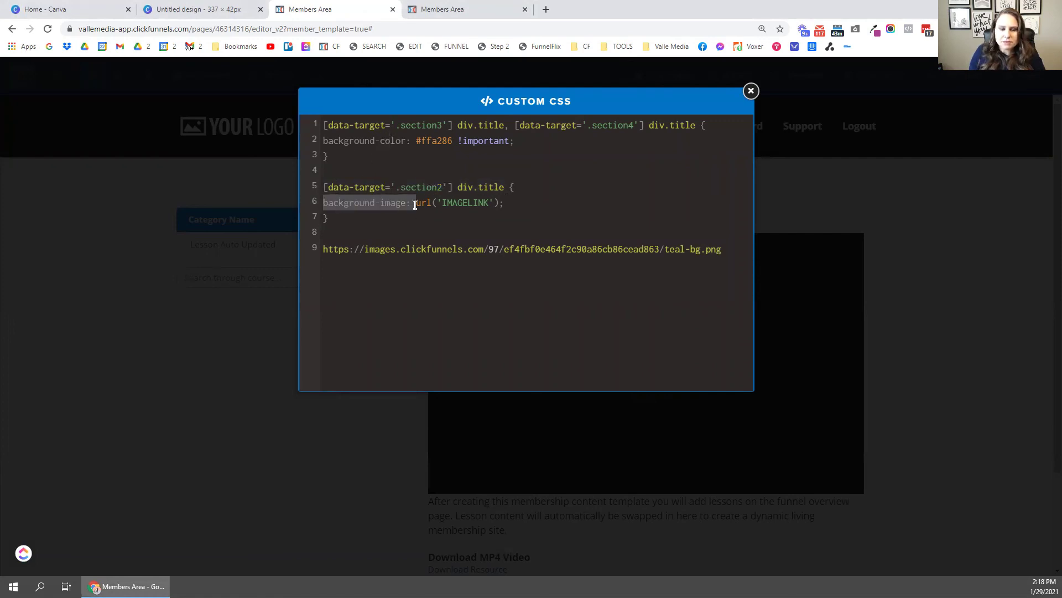
{"action": "left_click", "coordinate": [431, 203]}
{"action": "double_click", "coordinate": [420, 203]}
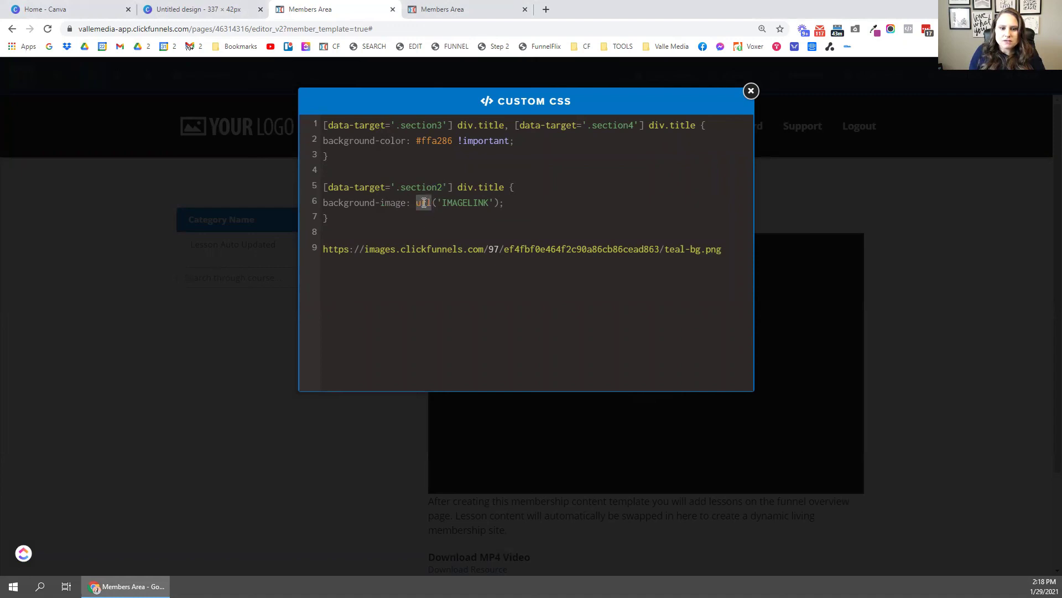
Replace the IMAGELINK placeholder in the section2 rule with the teal-bg.png URL and delete the leftover URL line
{"action": "left_click_drag", "start_coordinate": [325, 249], "coordinate": [723, 251]}
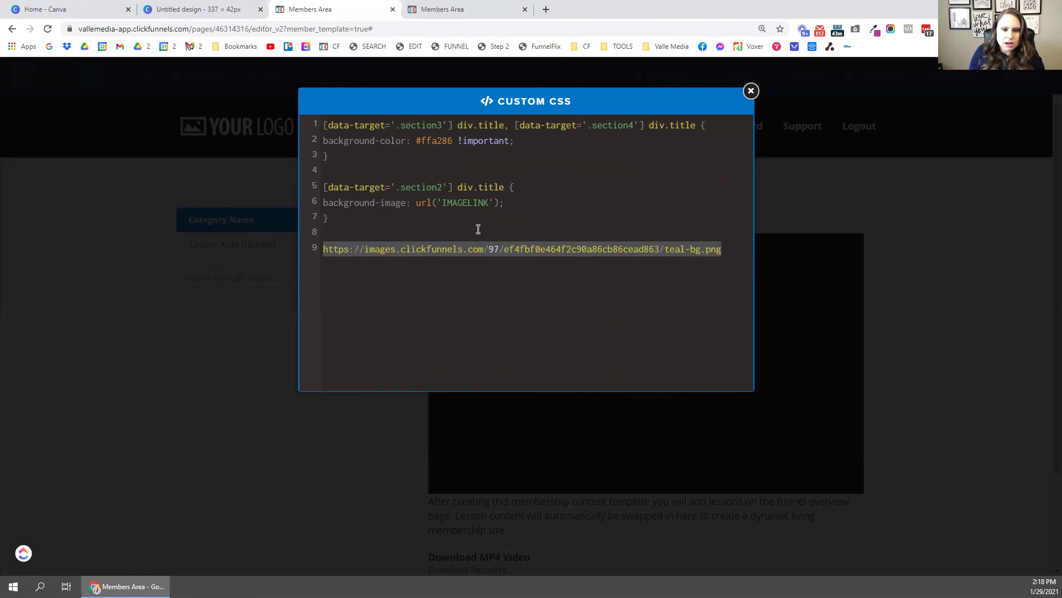
{"action": "key", "text": "ctrl+c"}
{"action": "double_click", "coordinate": [450, 203]}
{"action": "key", "text": "ctrl+v"}
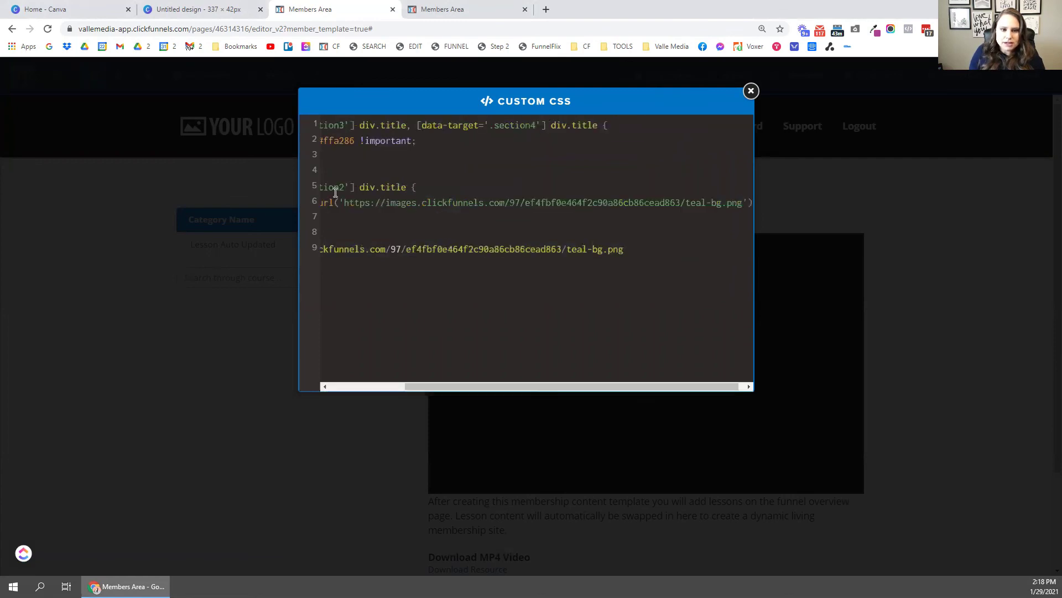
{"action": "left_click_drag", "start_coordinate": [660, 255], "coordinate": [261, 256]}
{"action": "key", "text": "BackSpace"}
{"action": "key", "text": "BackSpace"}
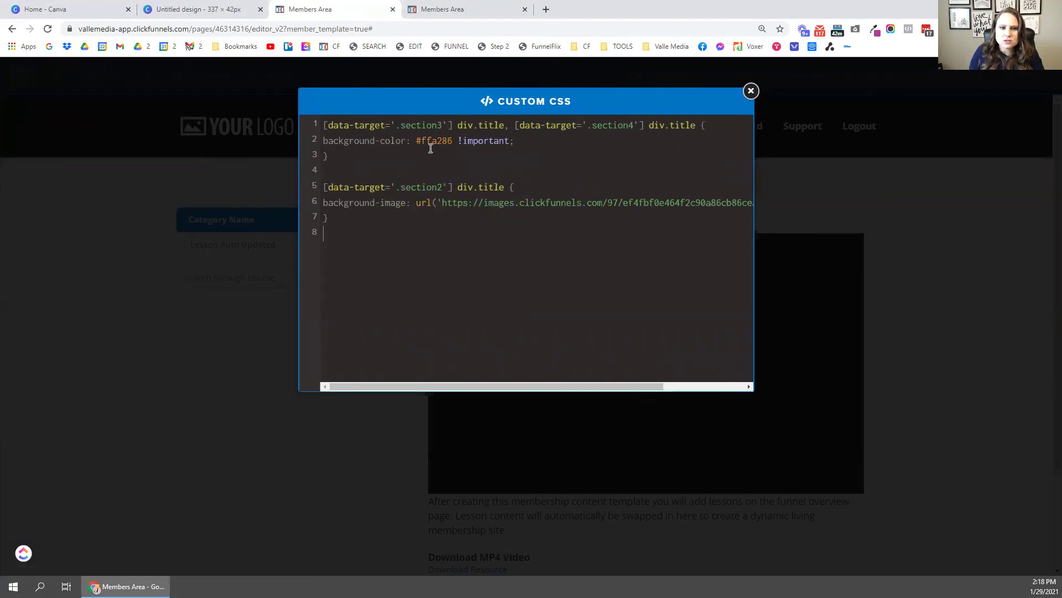
Save the page with the finished custom CSS and reload the members area preview to check the Second Section's background
{"action": "left_click_drag", "start_coordinate": [417, 138], "coordinate": [454, 136]}
{"action": "left_click_drag", "start_coordinate": [442, 203], "coordinate": [751, 203]}
{"action": "left_click", "coordinate": [752, 94]}
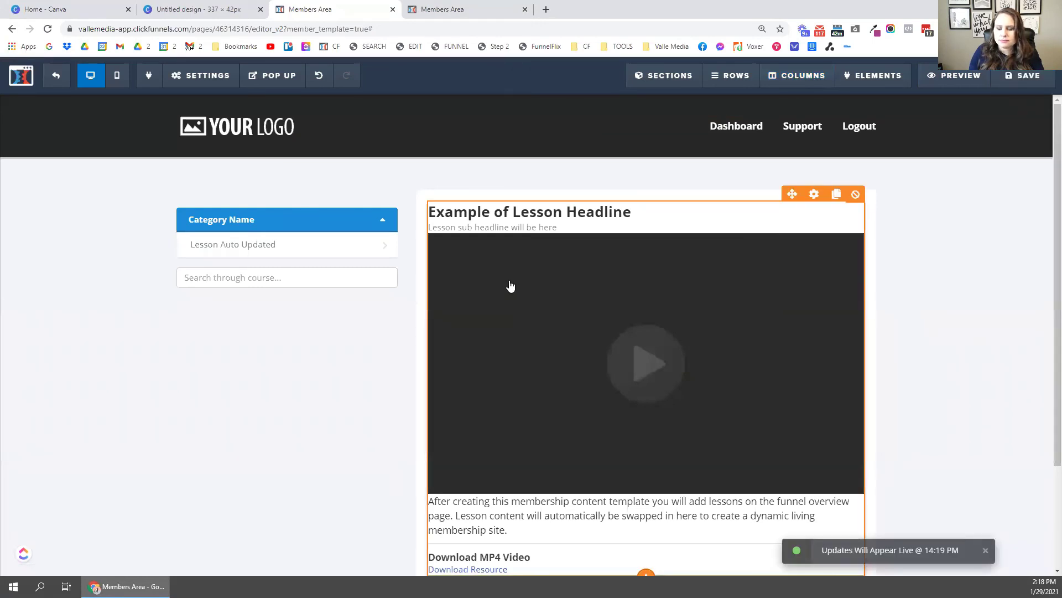
{"action": "left_click", "coordinate": [431, 15]}
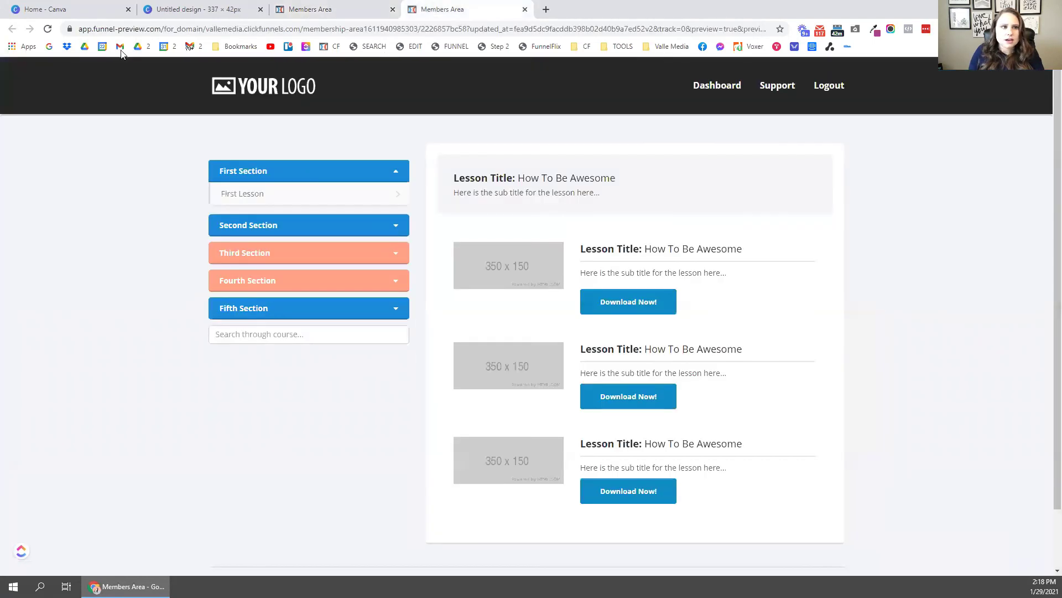
{"action": "left_click", "coordinate": [47, 31]}
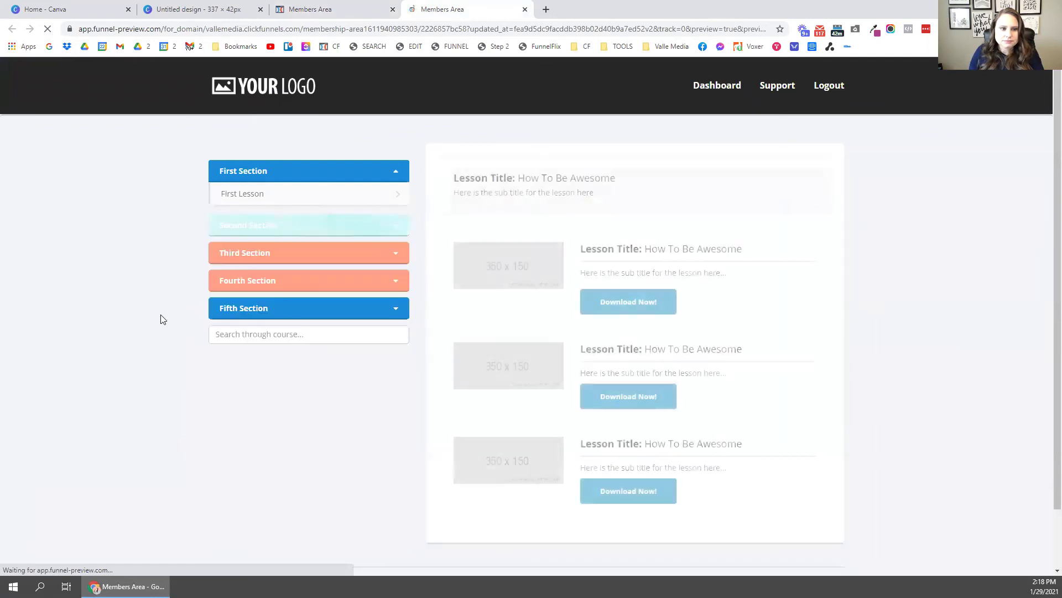